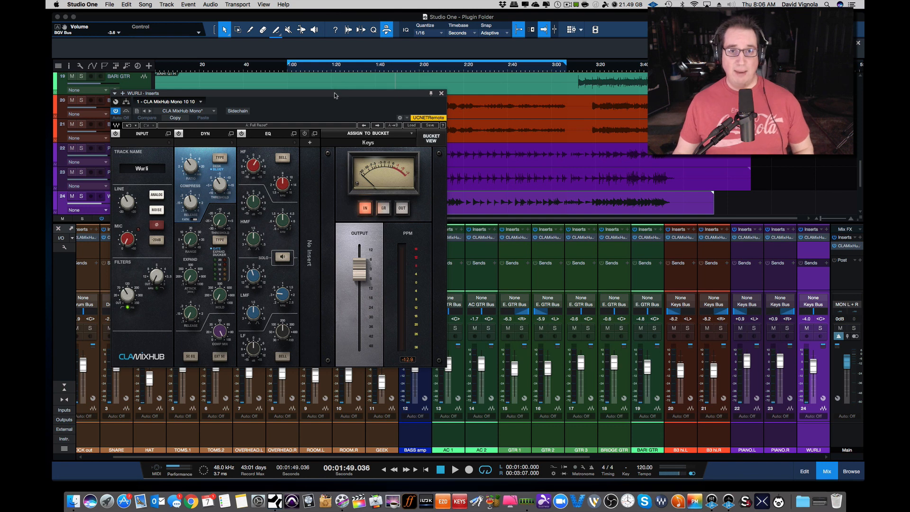
Step: Close the WURLI channel's CLA MixHub window and bring the first drum channels of the mixer into view
left_click_drag(335, 92, 358, 91)
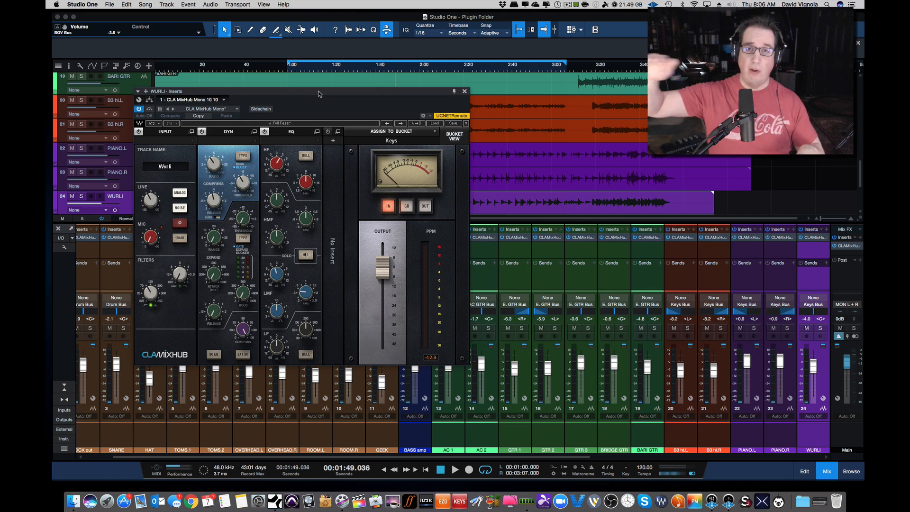
left_click(464, 92)
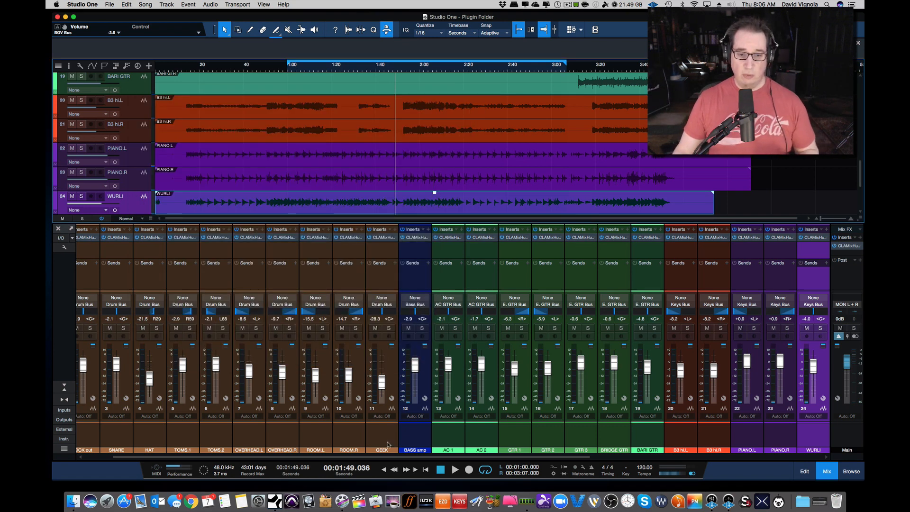
left_click_drag(386, 458, 337, 459)
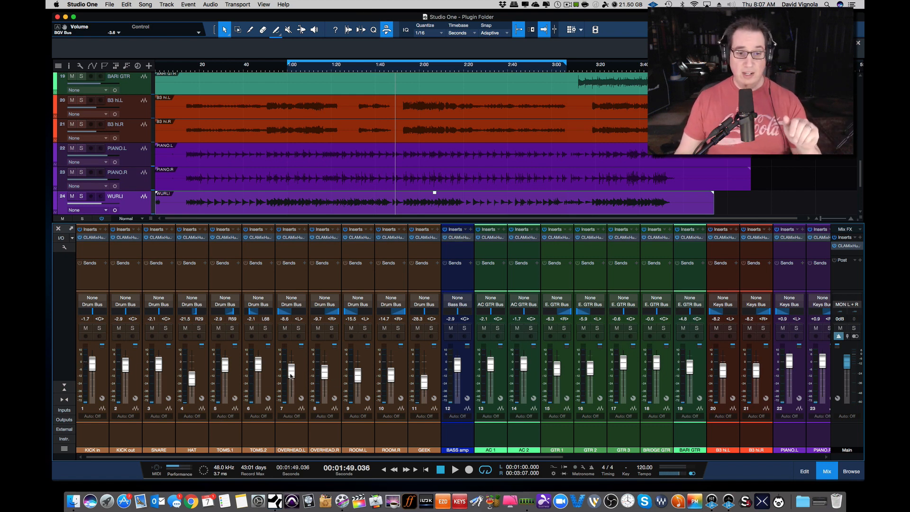
Step: Open the KICK in channel's CLA MixHub, show the output section of its Drums1 bucket, and close the plugin window
left_click(102, 240)
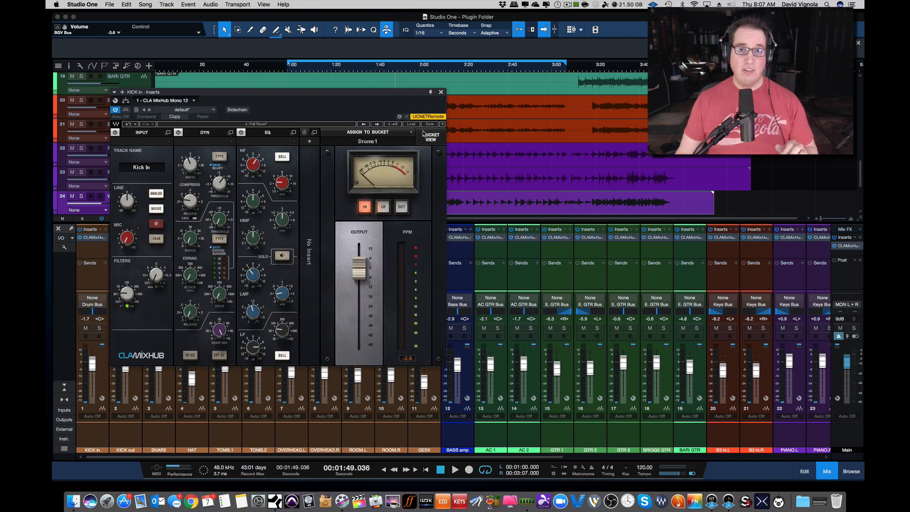
left_click(429, 137)
left_click(400, 142)
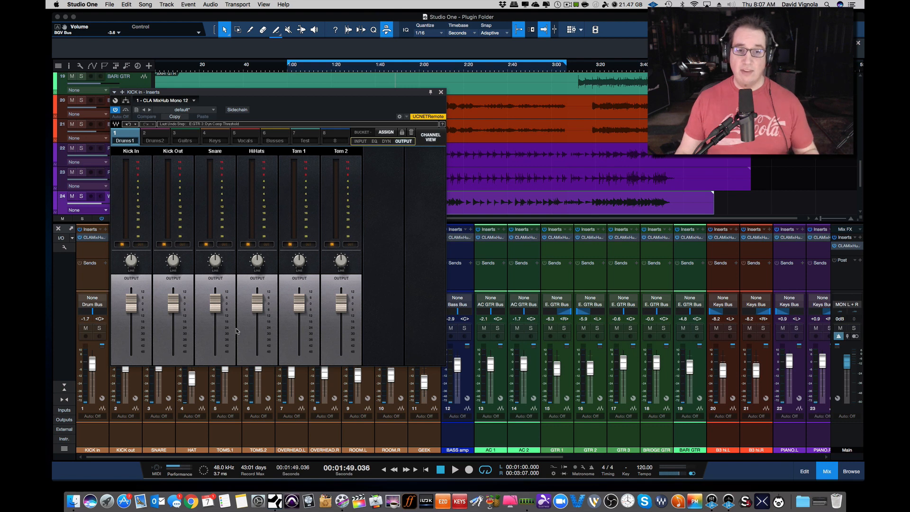
left_click(441, 93)
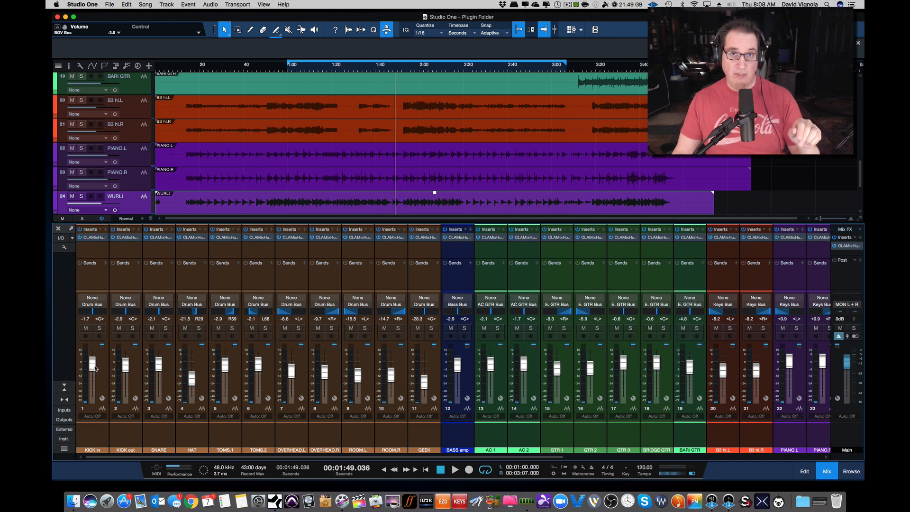
Step: Compare the output faders of CLA MixHub's Drums1 bucket with the mixer's drum faders, starting from the KICK in channel
left_click(93, 237)
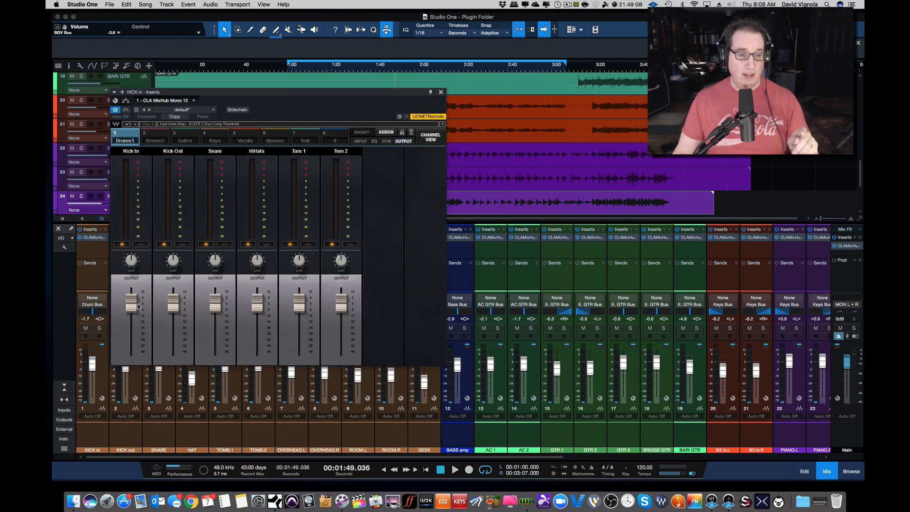
mouse_move(135, 303)
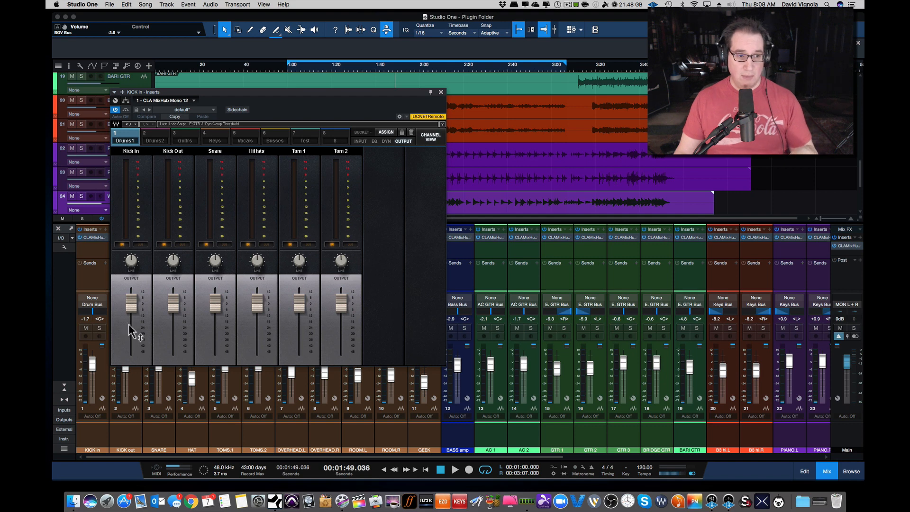
mouse_move(132, 324)
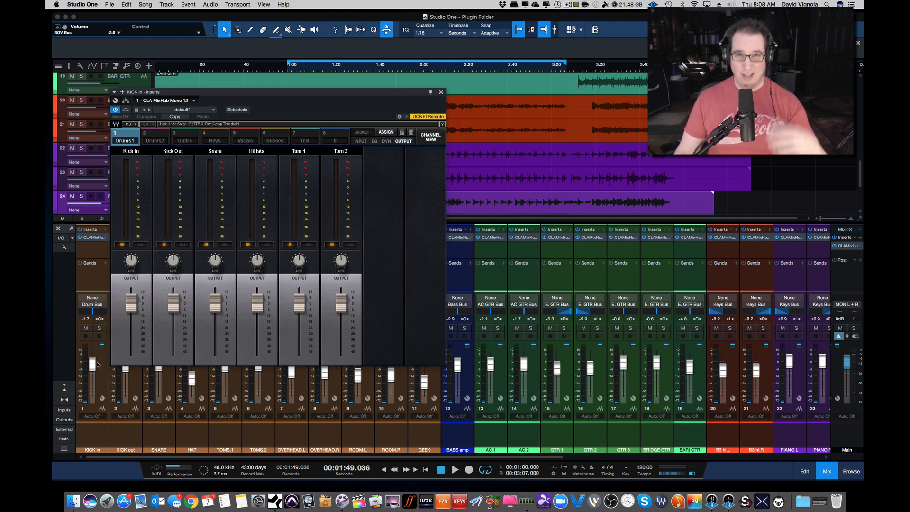
left_click(441, 93)
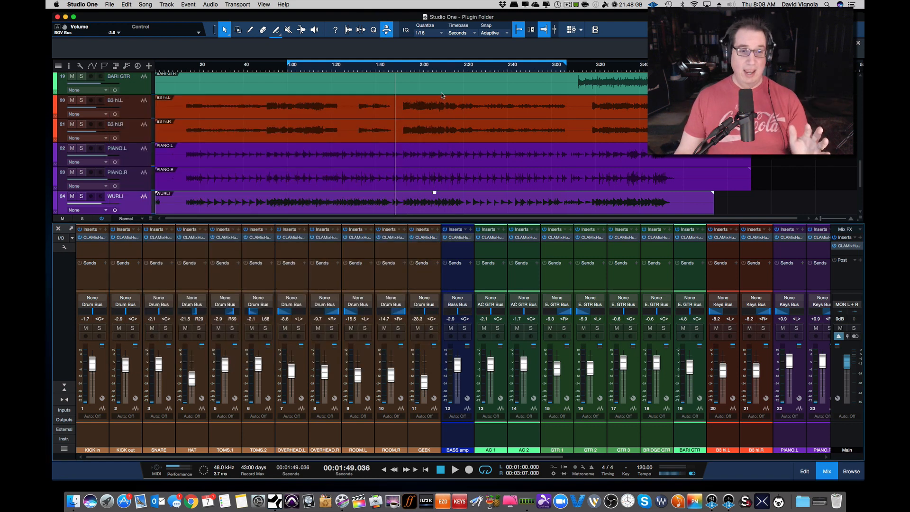
left_click(94, 237)
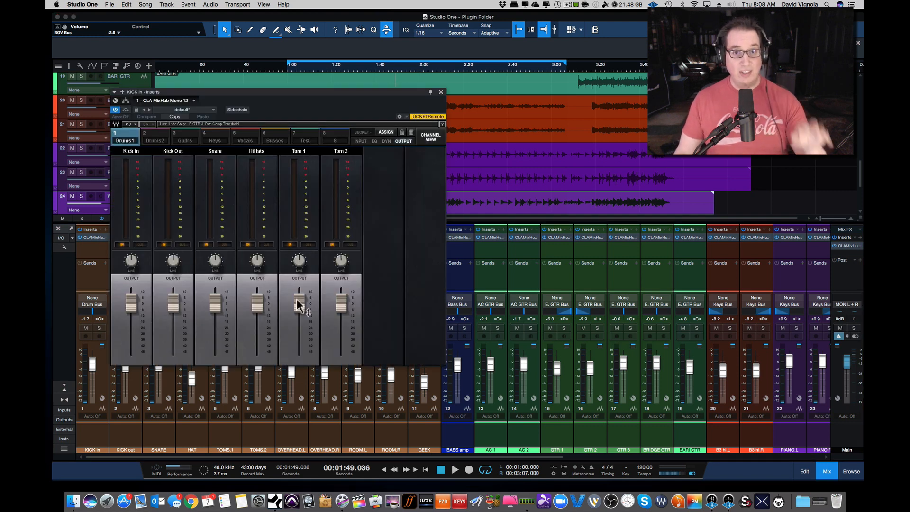
left_click(441, 93)
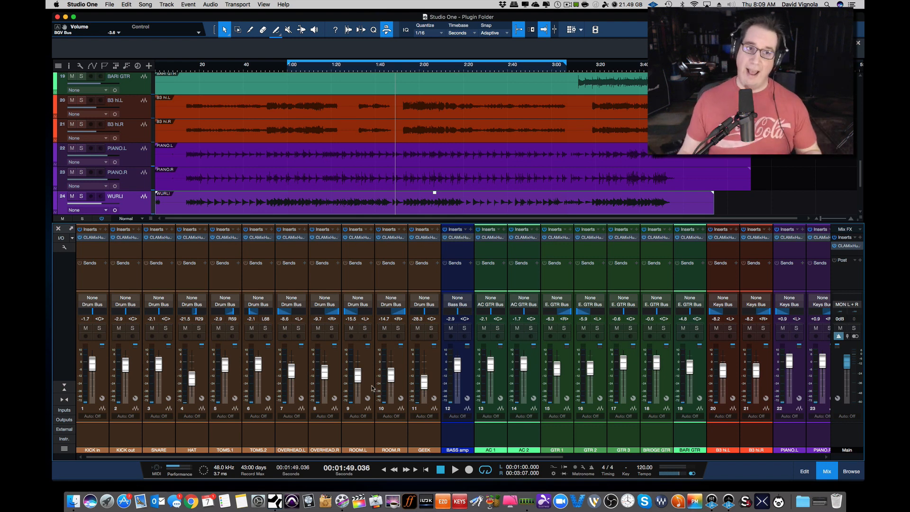
Step: Reopen CLA MixHub on the KICK in channel, examine the input section of the Drums1 bucket, and close the plugin
left_click(97, 240)
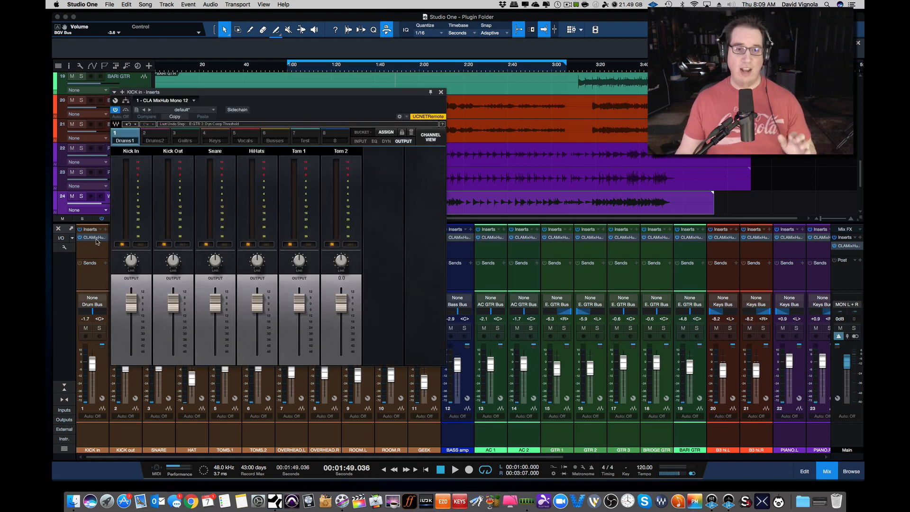
left_click(361, 142)
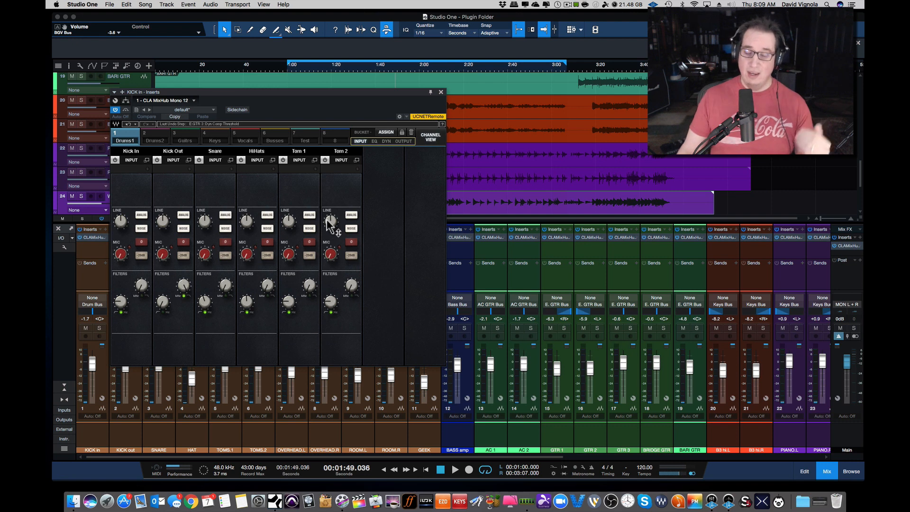
left_click(440, 93)
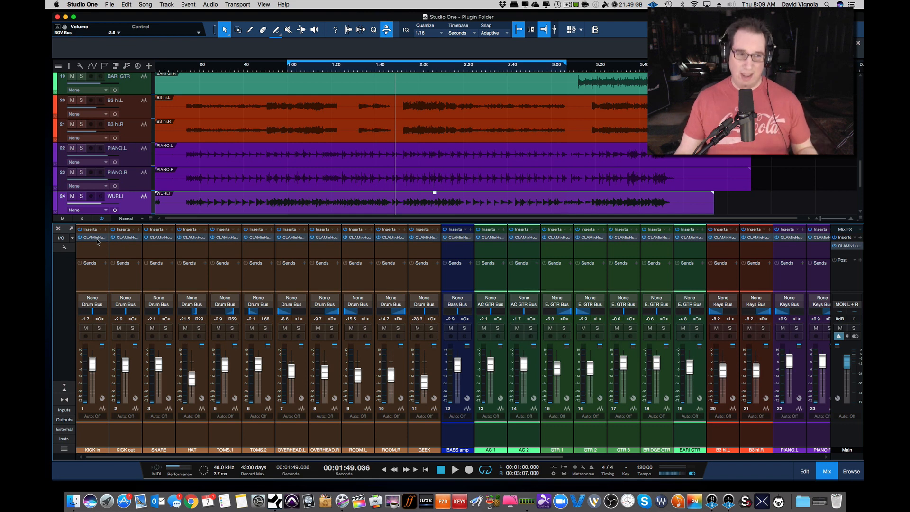
Step: Return the Drums1 bucket in the KICK in channel's CLA MixHub to the output section and close the plugin
left_click(97, 240)
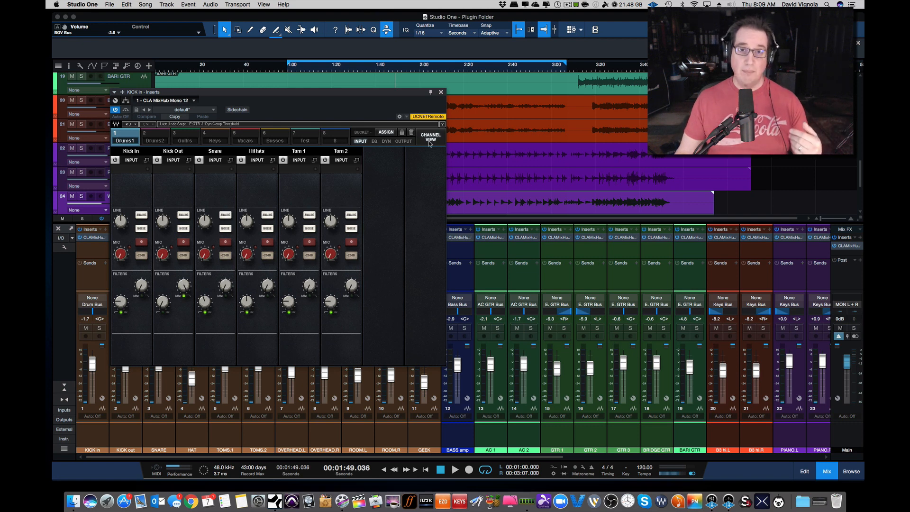
left_click(400, 142)
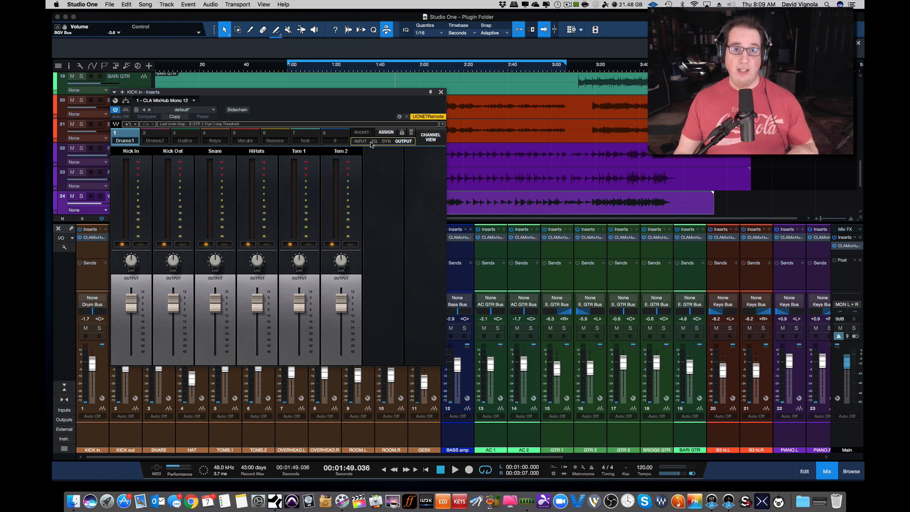
left_click(441, 93)
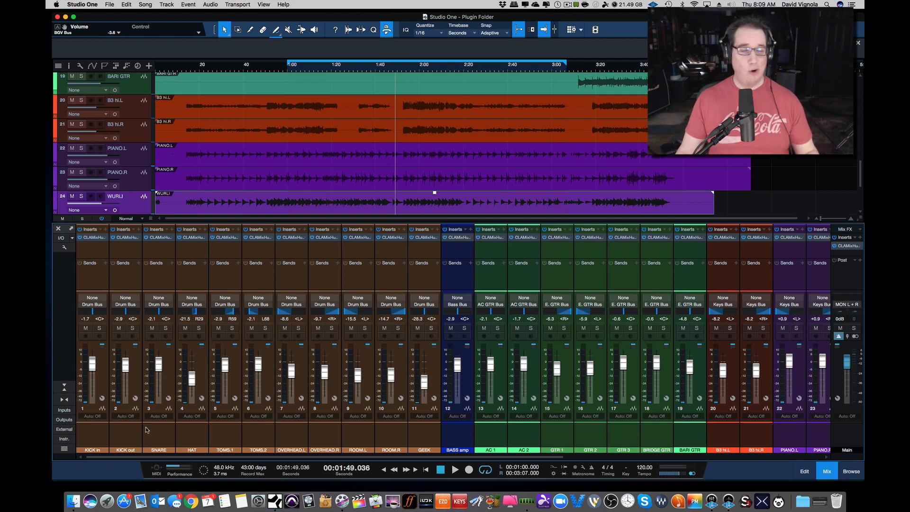
Step: Play back the mix from the one-minute mark and stop after about 23 seconds
left_click(288, 71)
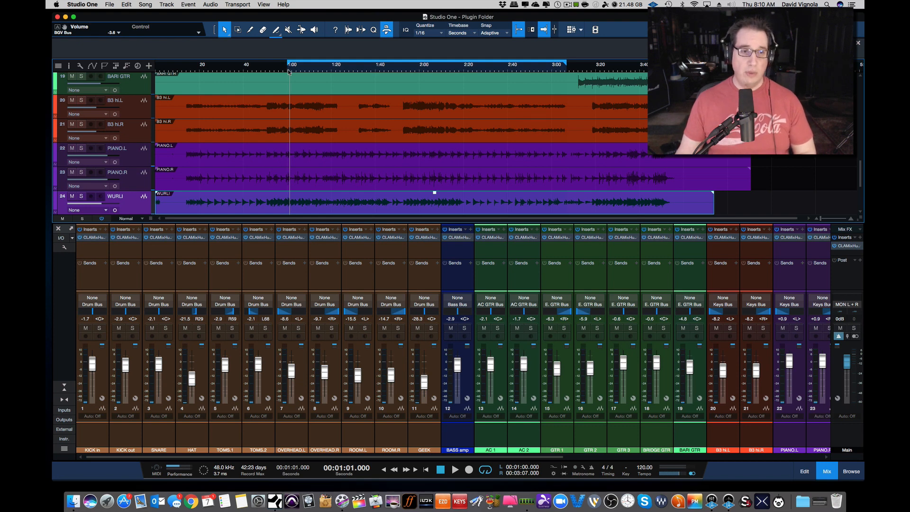
key("space")
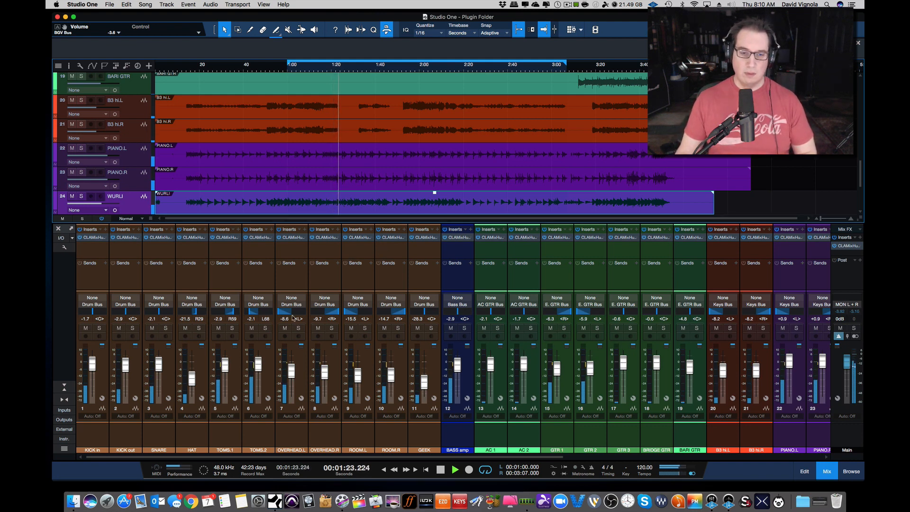
key("space")
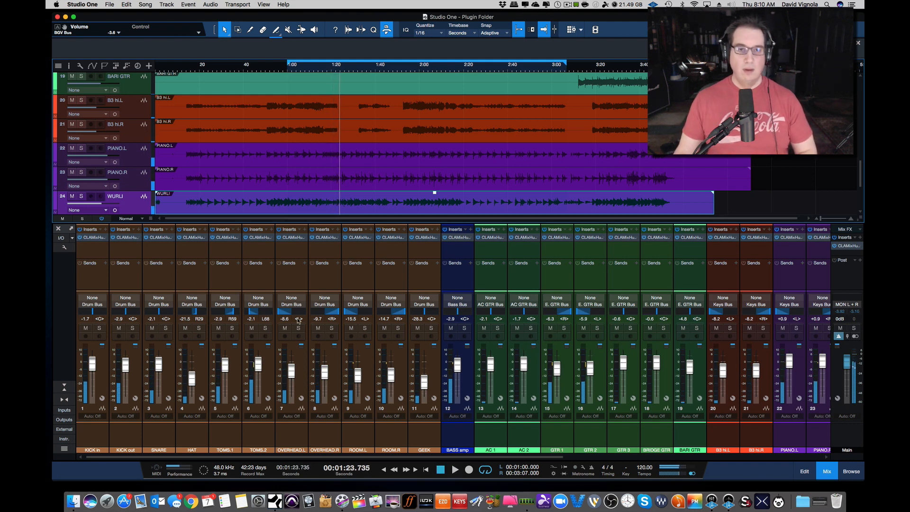
Step: Play the mix again from the one-minute mark, bypassing and re-enabling all insert effects to compare the sound with and without them
left_click(289, 68)
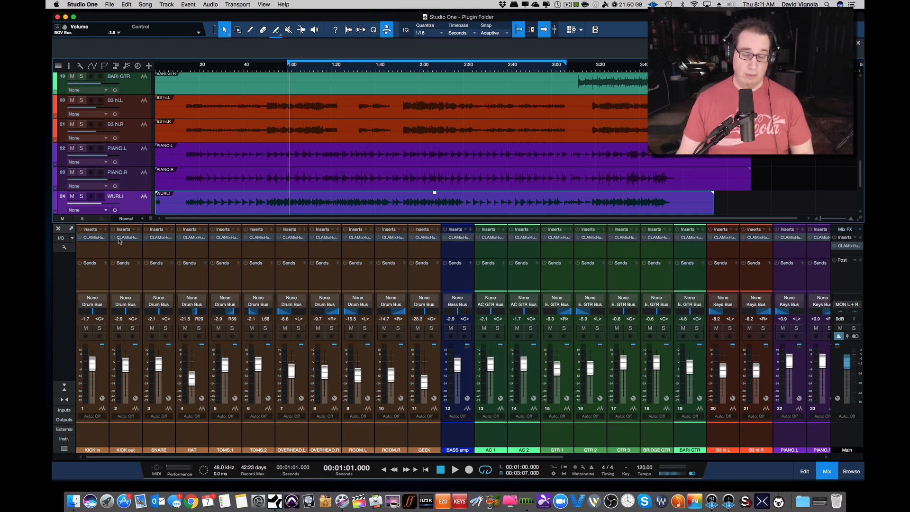
key("space")
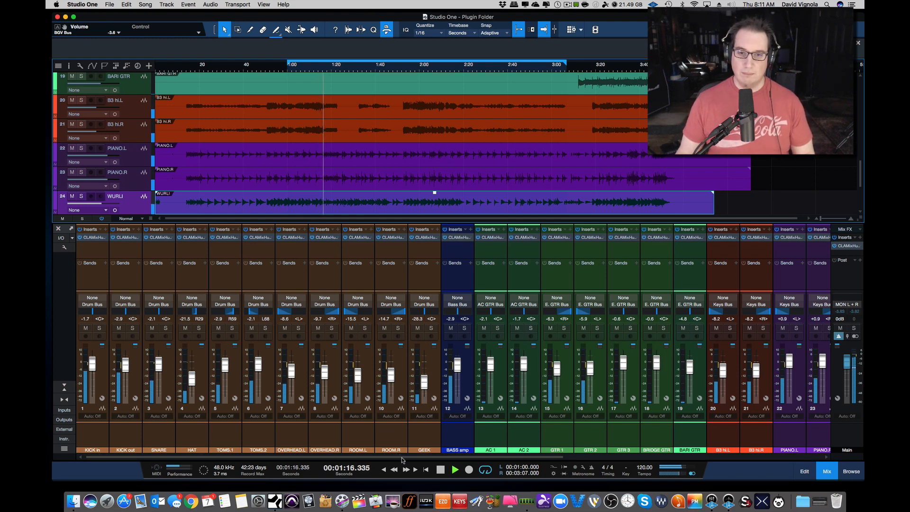
left_click_drag(402, 457, 403, 458)
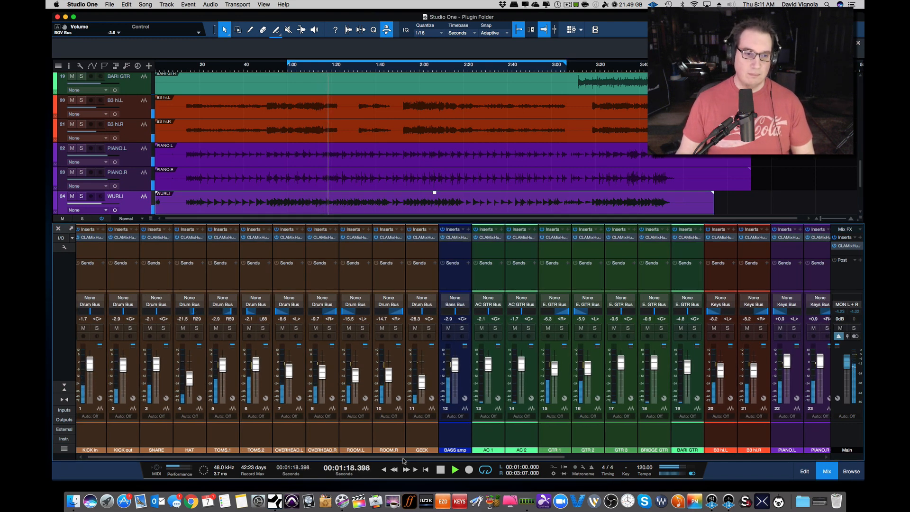
left_click(102, 219)
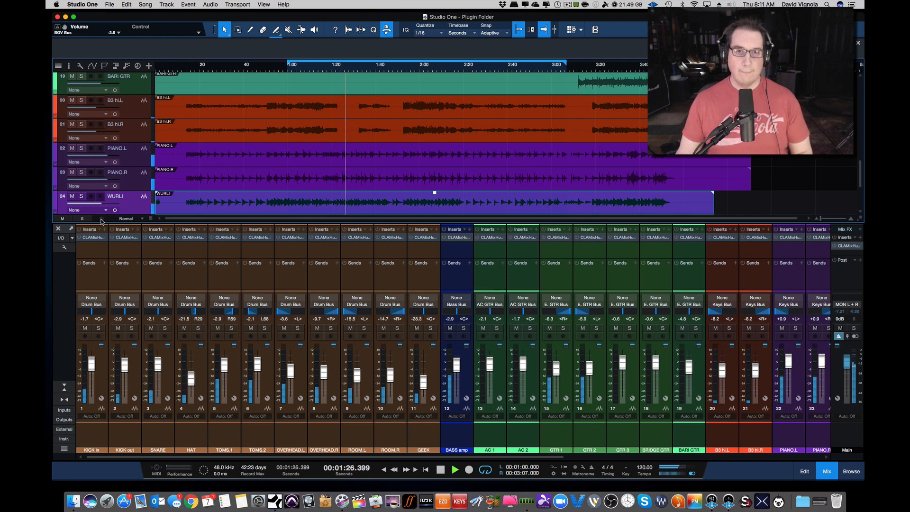
left_click(102, 220)
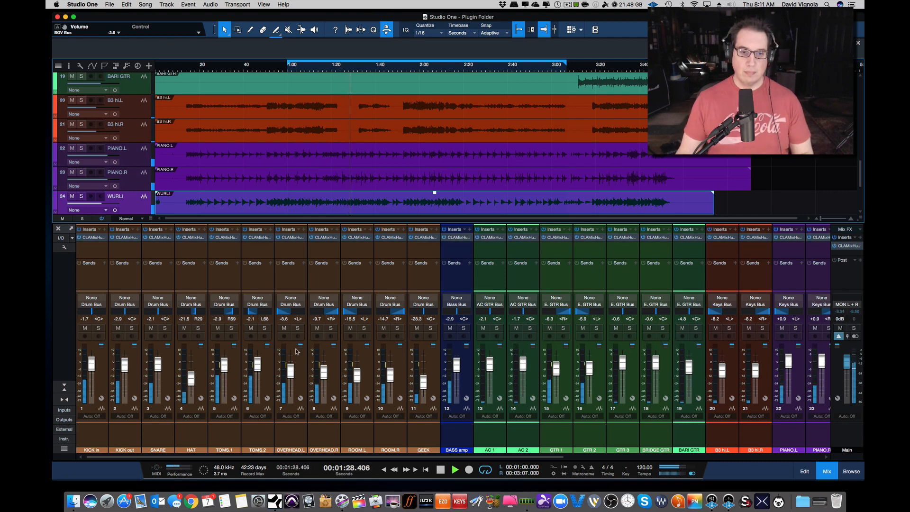
left_click_drag(378, 457, 384, 458)
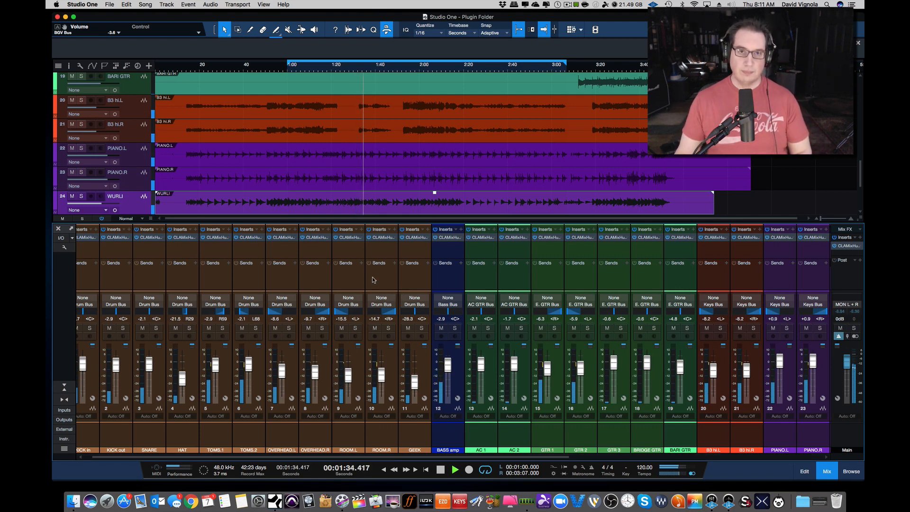
key("space")
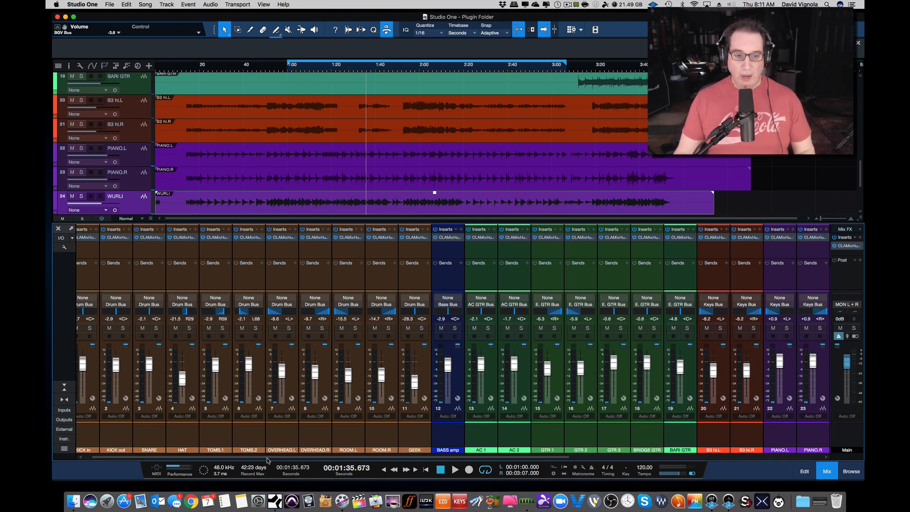
Step: View the Drums1 bucket outputs again in the KICK in channel's CLA MixHub and close its window
left_click_drag(268, 458, 205, 458)
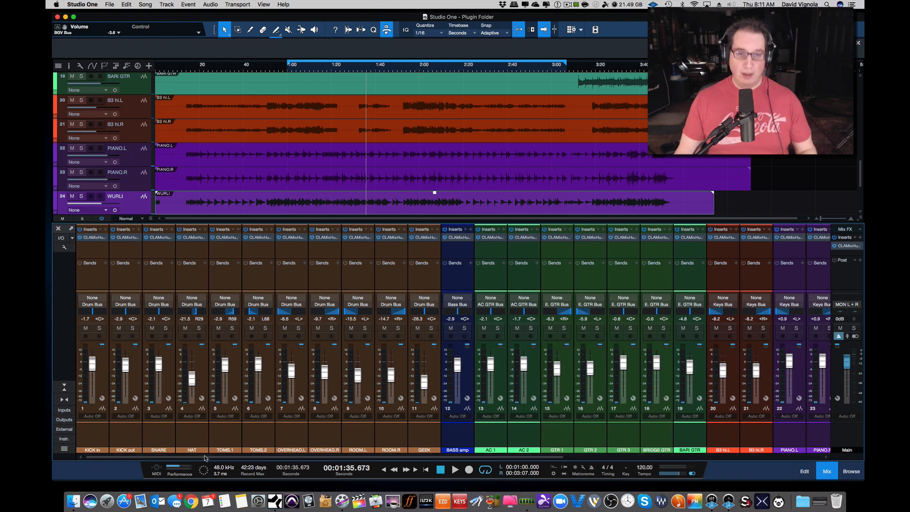
left_click(94, 238)
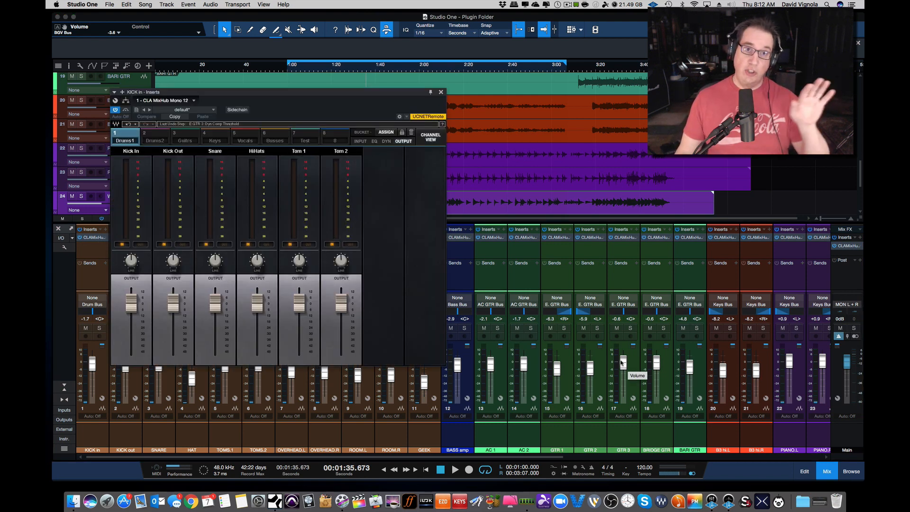
left_click_drag(359, 95, 380, 112)
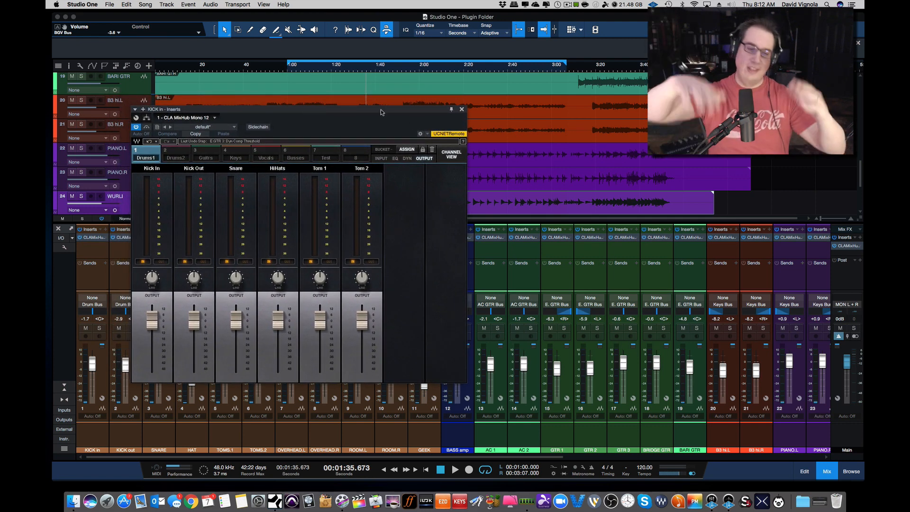
left_click(462, 110)
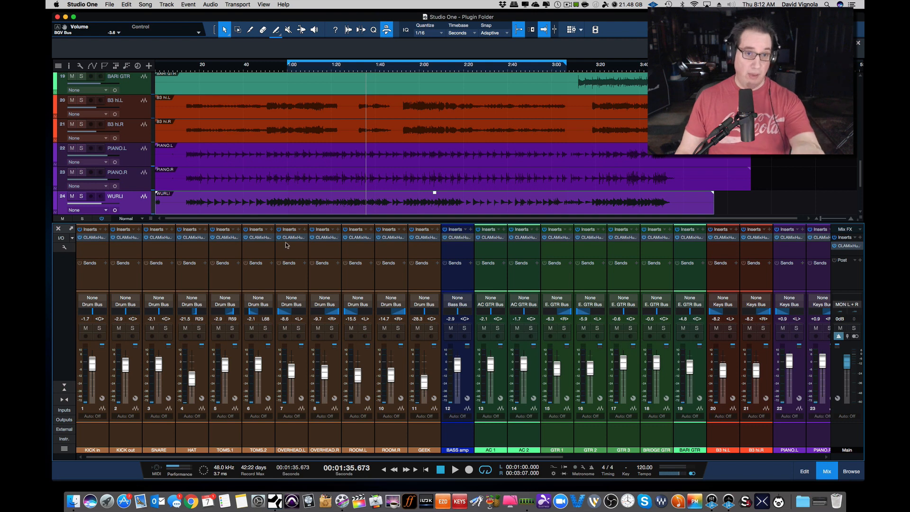
Step: Open the OVERHEAD.L channel's CLA MixHub on the Drums2 bucket outputs and place its window over the drum channels
left_click(362, 108)
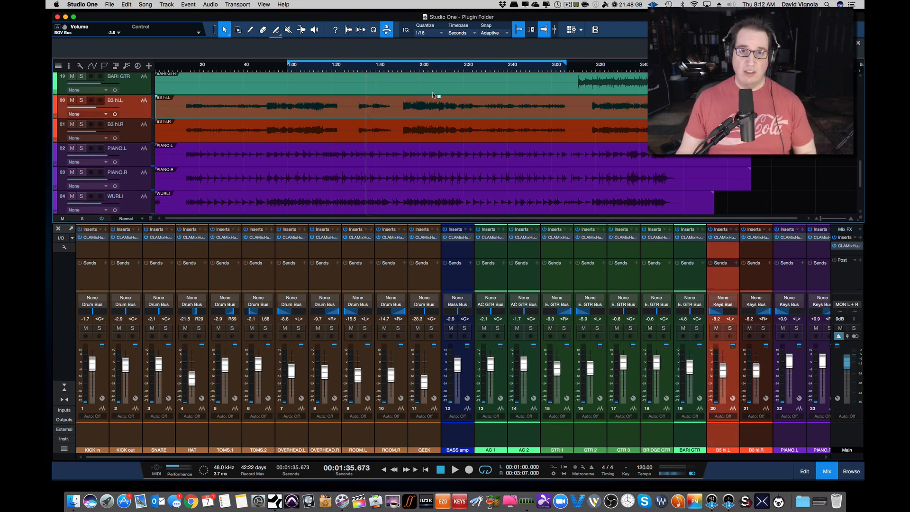
left_click_drag(441, 104, 441, 104)
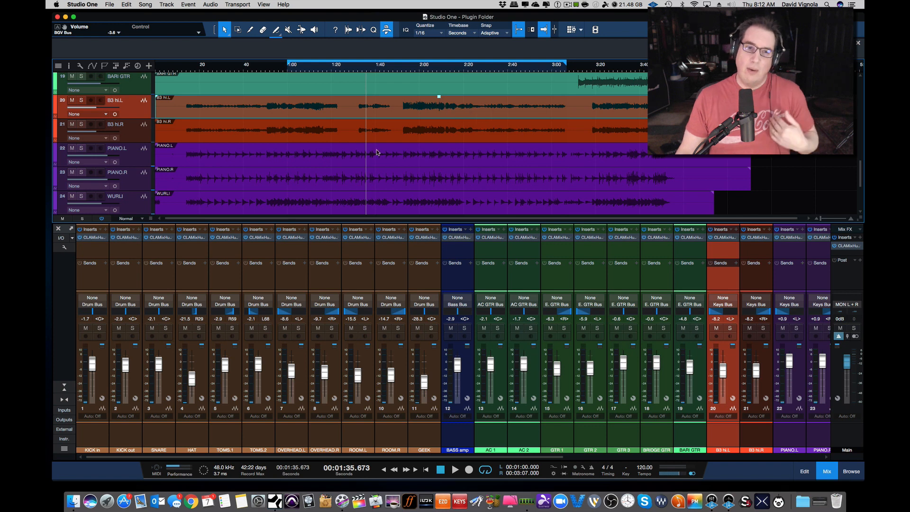
left_click(288, 238)
left_click_drag(560, 166, 171, 141)
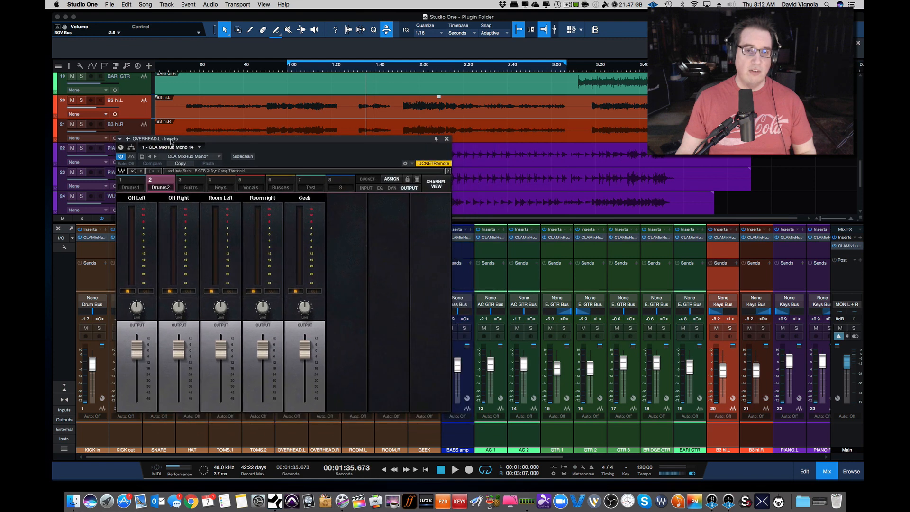
Step: View the Drums1 bucket's input sections in CLA MixHub, and return to the OH Left channel view
left_click(132, 185)
left_click(365, 188)
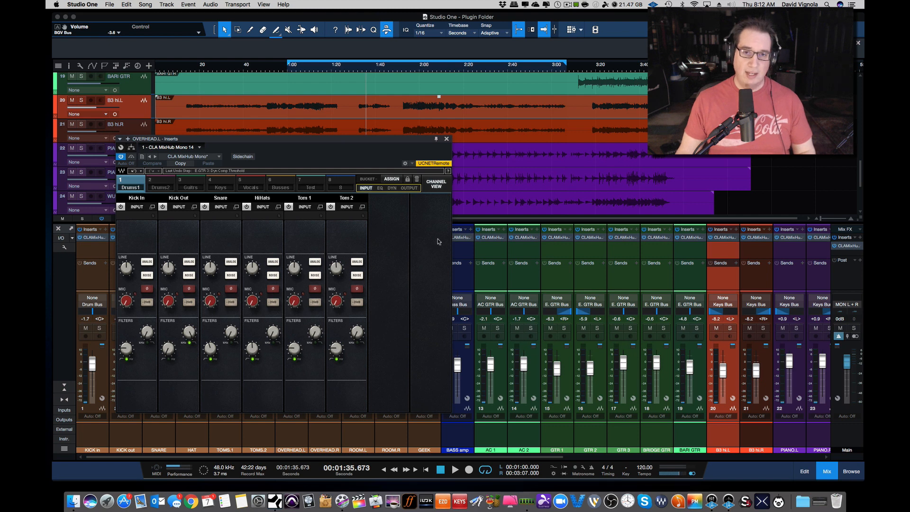
left_click(436, 185)
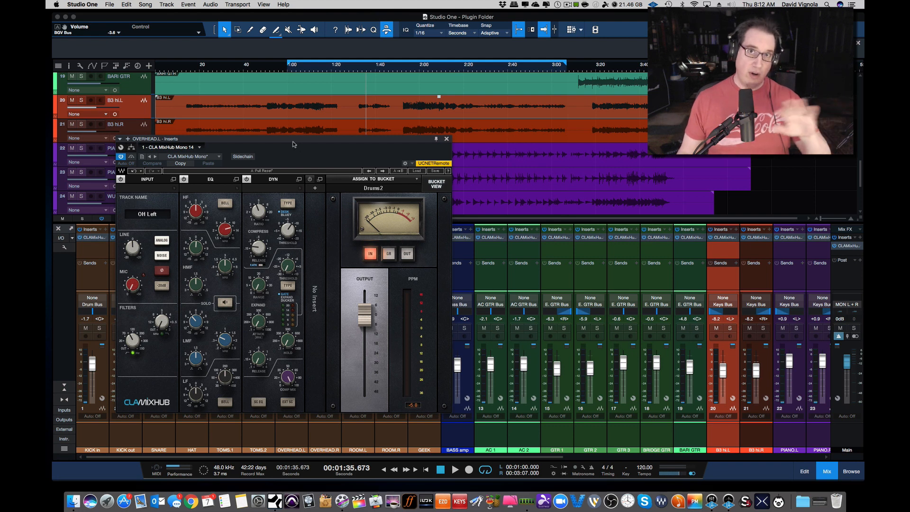
left_click_drag(294, 141, 293, 139)
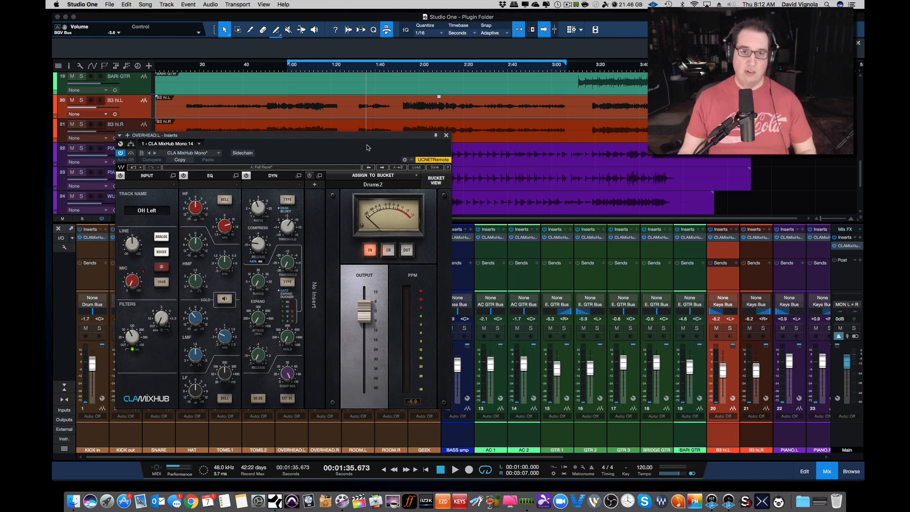
Step: View the Drums2 bucket's outputs and dynamics sections, and return to the OH Left channel view
left_click(435, 181)
left_click(408, 184)
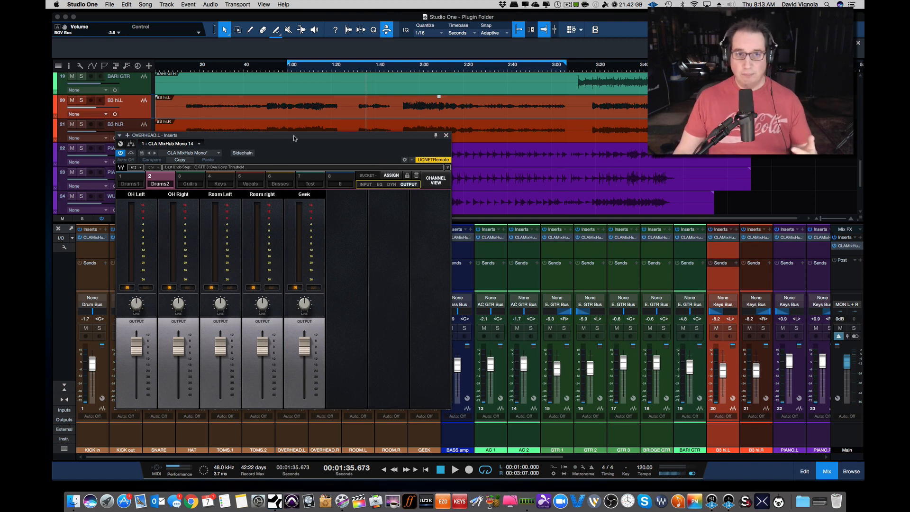
left_click_drag(294, 136, 295, 124)
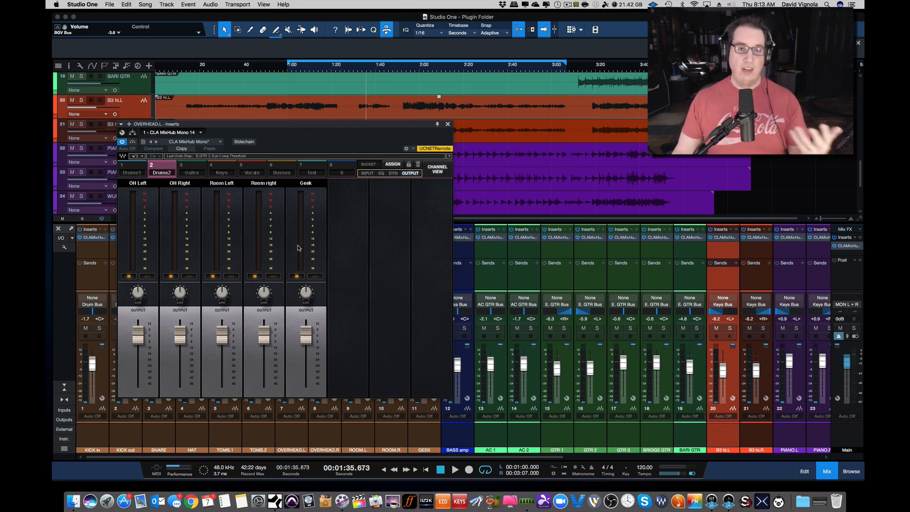
left_click(394, 173)
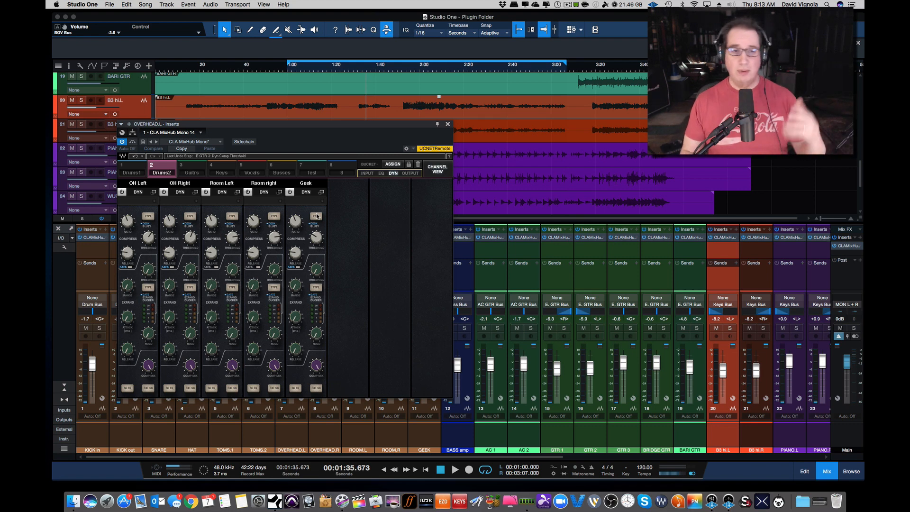
left_click(434, 169)
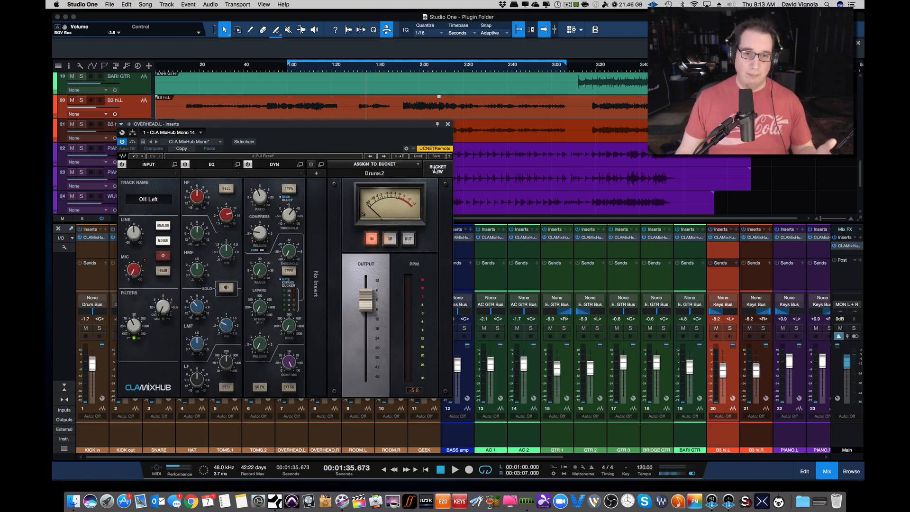
left_click_drag(354, 126, 357, 129)
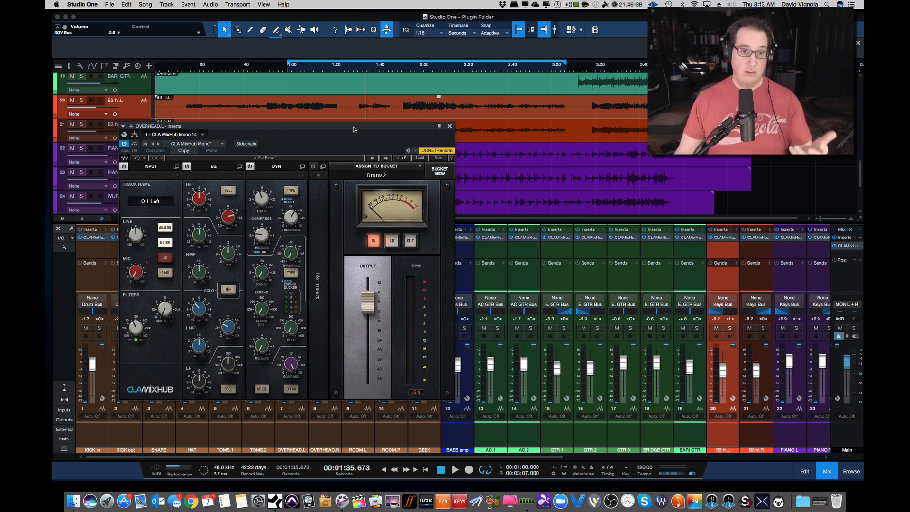
left_click_drag(327, 131, 332, 126)
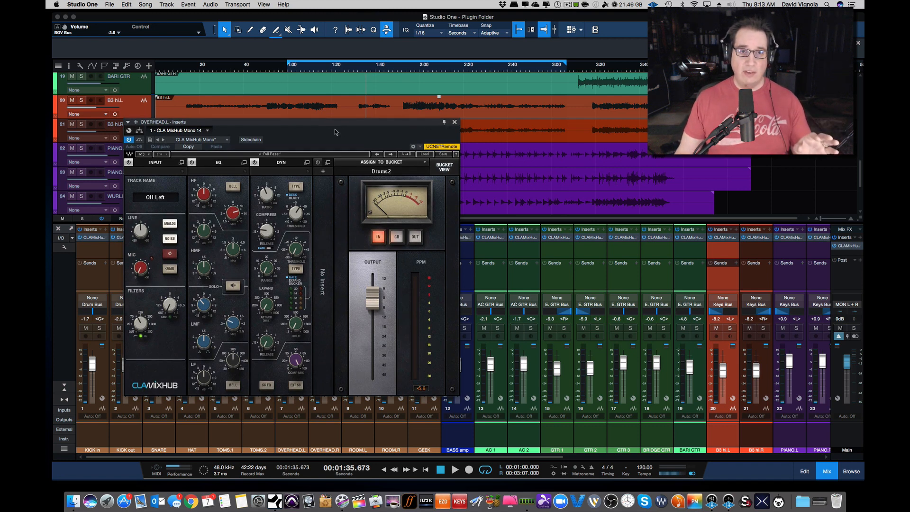
left_click_drag(284, 127, 288, 126)
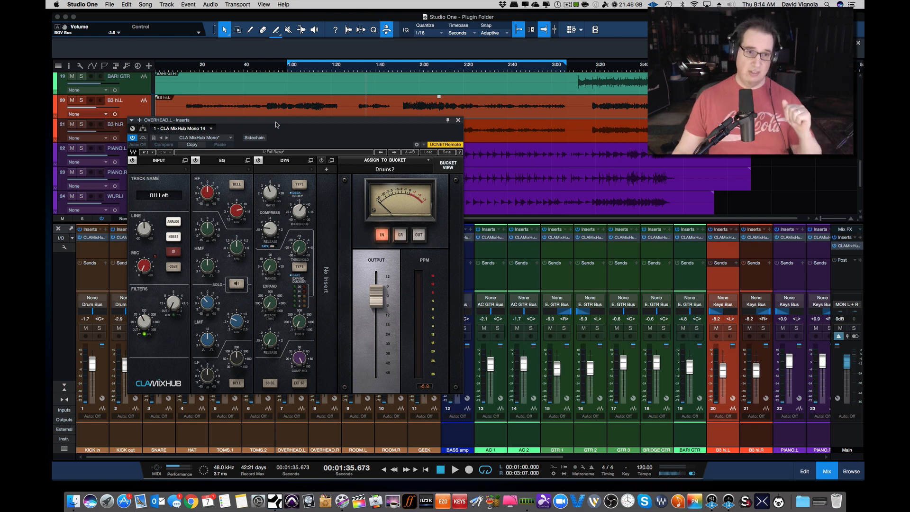
left_click_drag(255, 118, 255, 118)
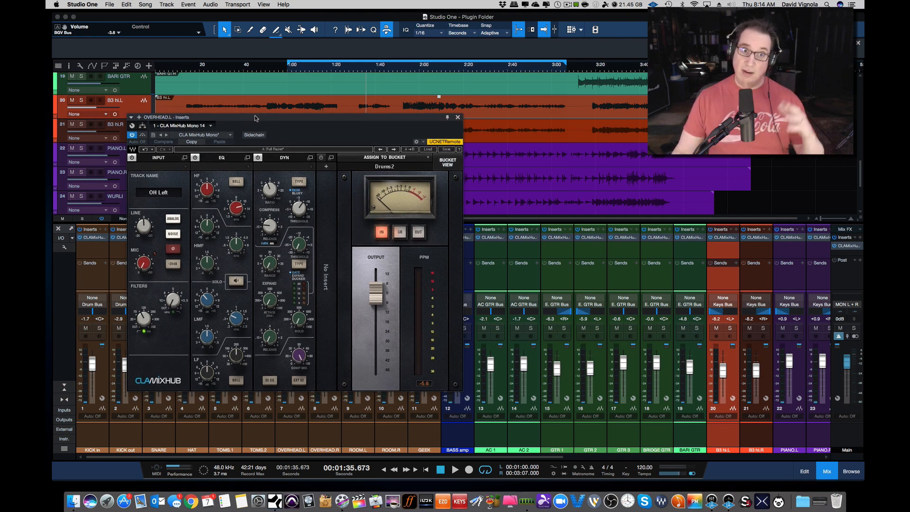
Step: Switch OH Left's compressor type to BLUEY and back, and its VU meter to gain reduction and back to input
left_click(299, 183)
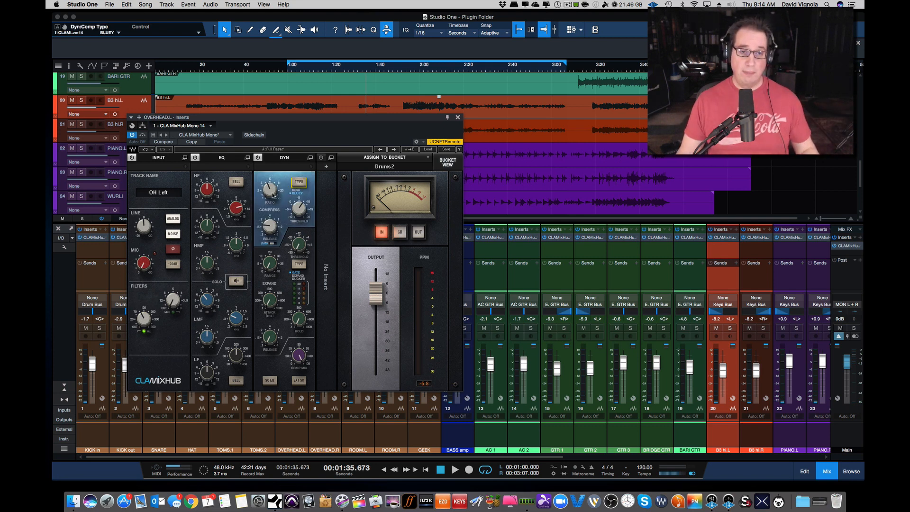
left_click(299, 183)
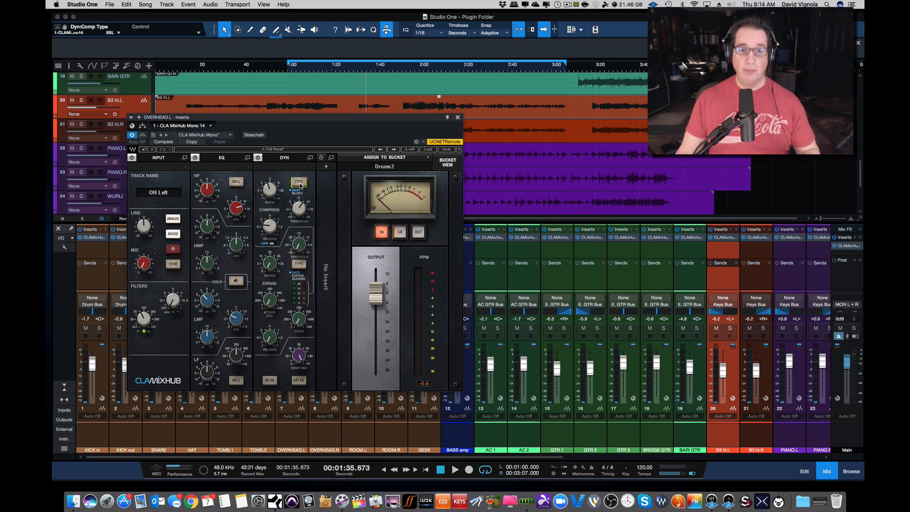
left_click(401, 234)
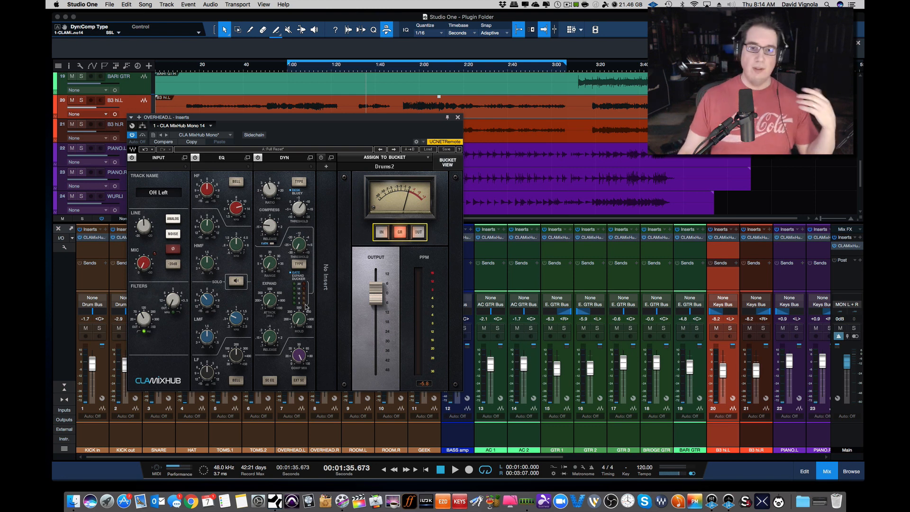
left_click(382, 233)
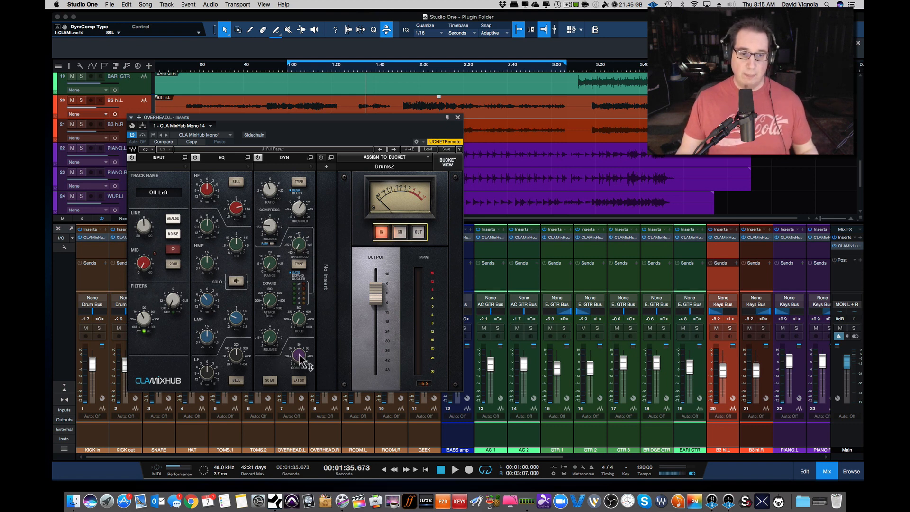
Step: Adjust OH Left's compressor mix in the dynamics section, finishing at 100
left_click_drag(299, 355, 297, 347)
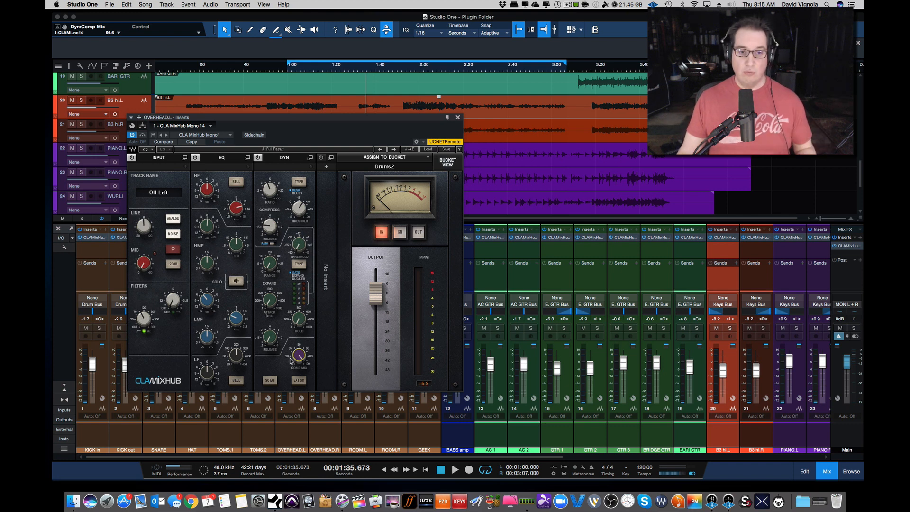
left_click_drag(297, 361, 298, 359)
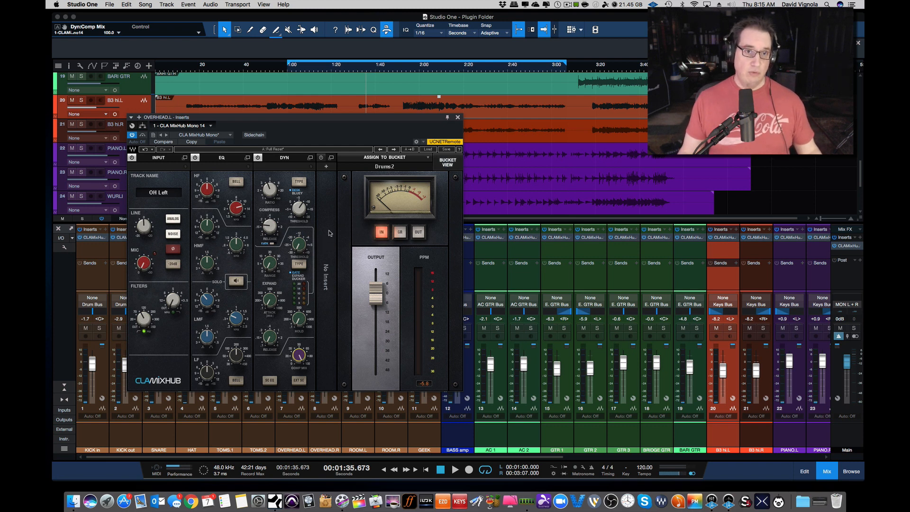
Step: Load the CLA-3A dynamics plug-in into OH Left's insert slot and return from its interface to the channel strip
left_click(326, 167)
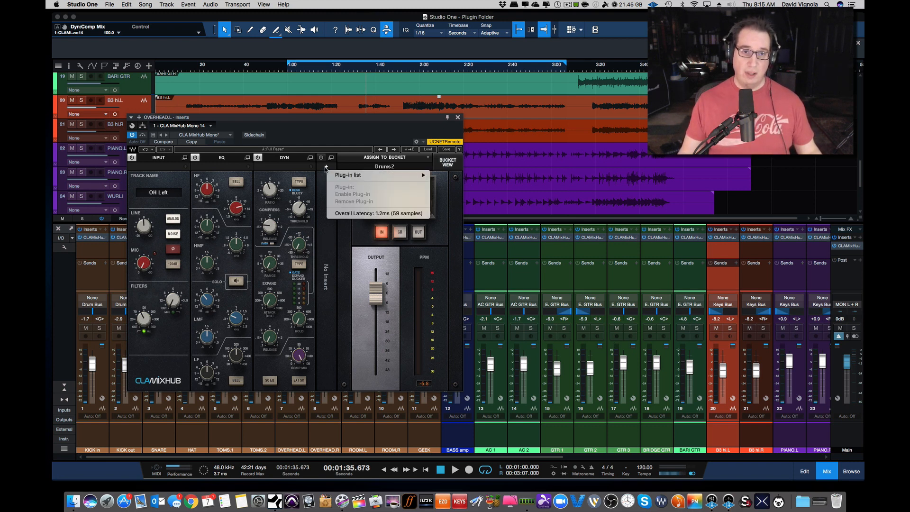
mouse_move(408, 175)
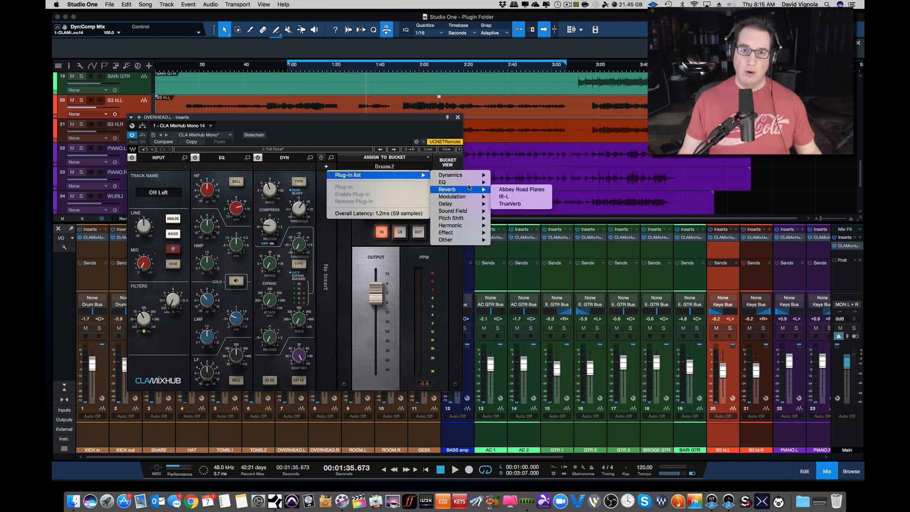
mouse_move(455, 182)
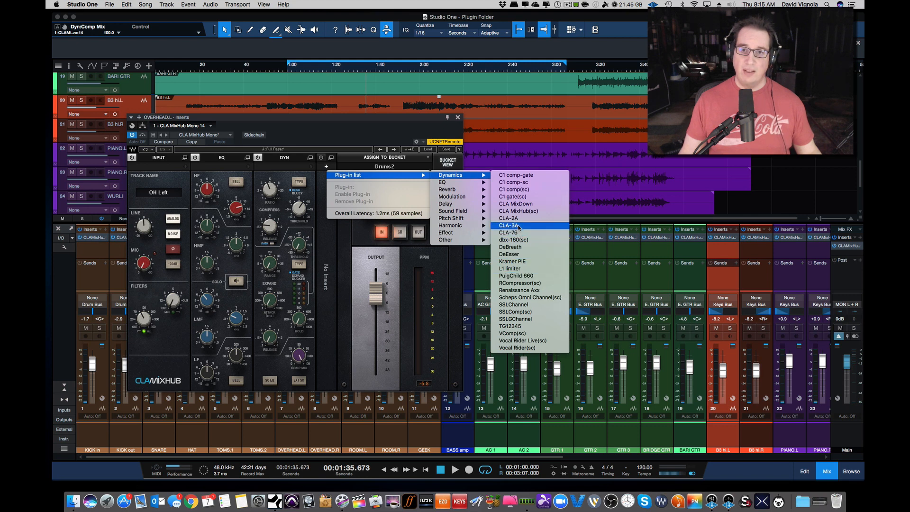
left_click(518, 226)
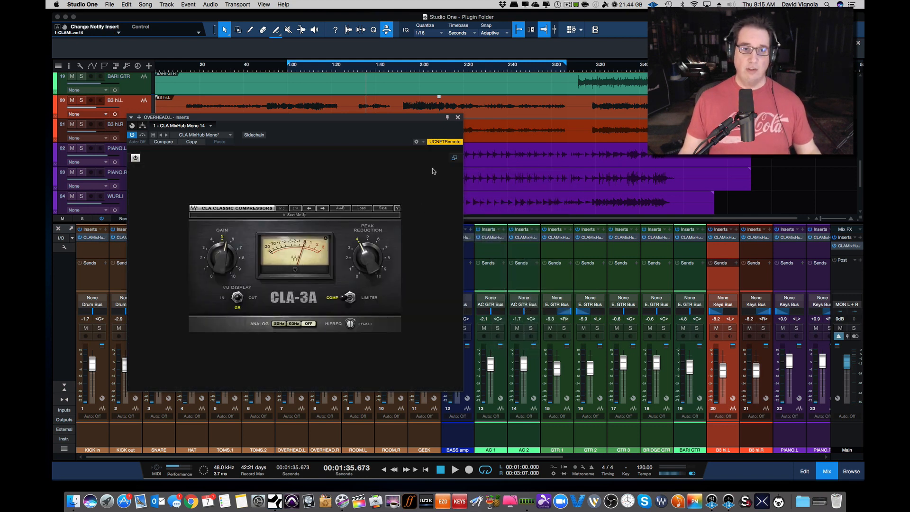
left_click(454, 158)
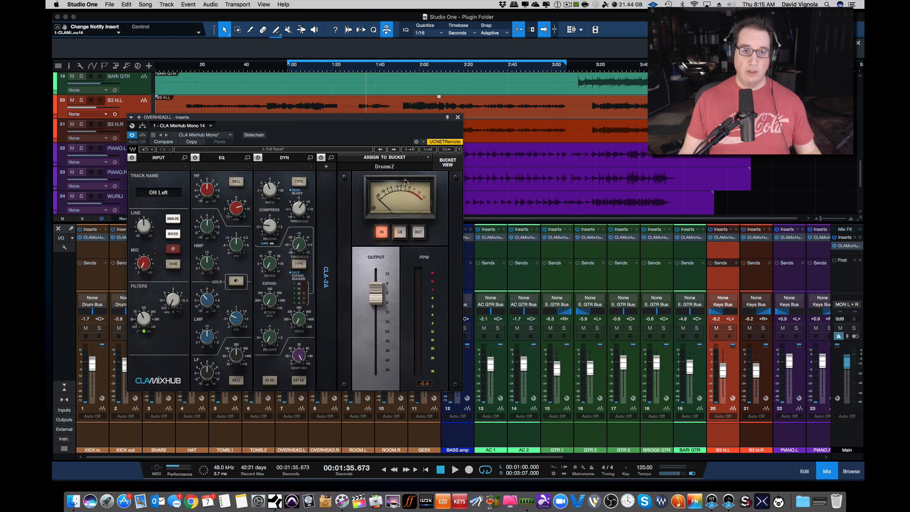
Step: Remove the CLA-3A plug-in from OH Left's insert slot
left_click(330, 168)
left_click(321, 192)
left_click_drag(321, 191, 335, 205)
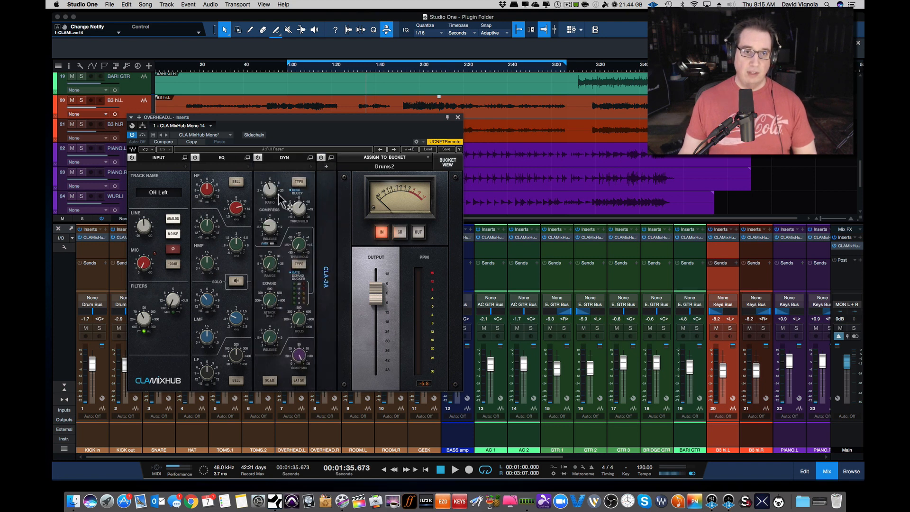
right_click(326, 238)
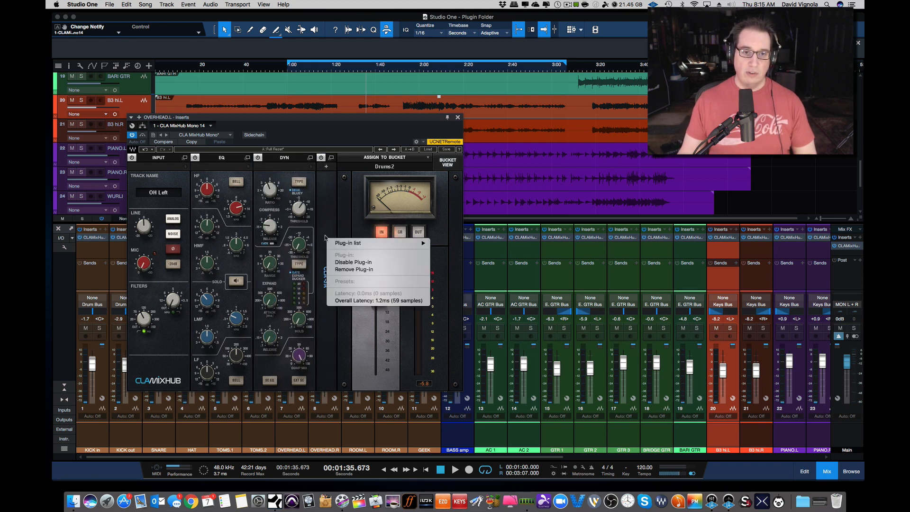
left_click(347, 270)
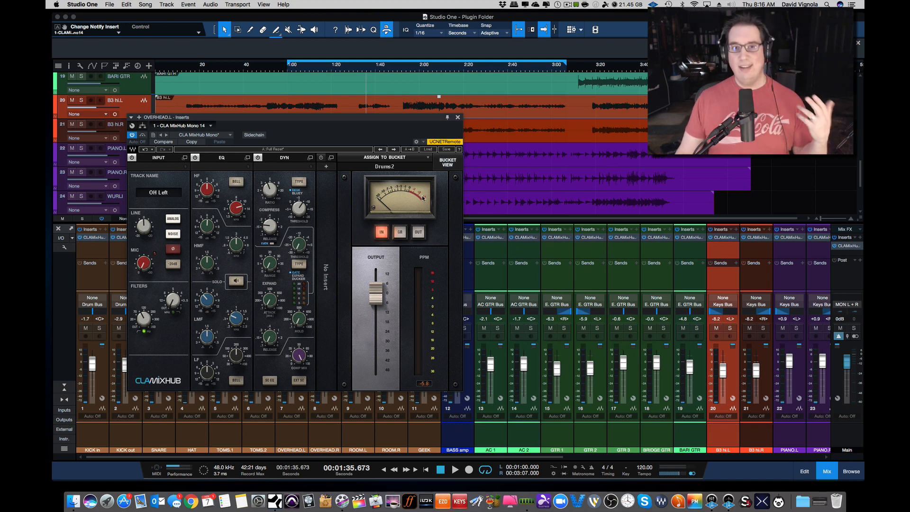
Step: Review the Drums2 bucket's dynamics and output sections again, and go back to OH Left's full channel strip
left_click(445, 163)
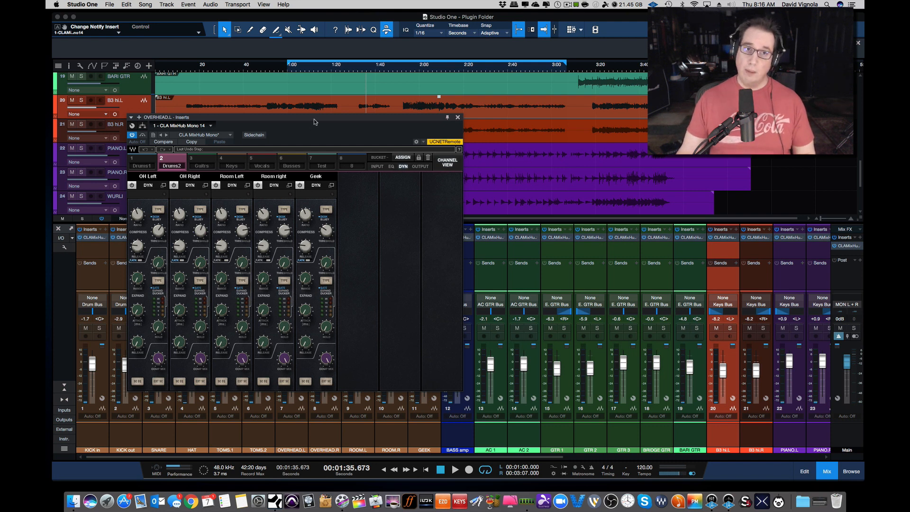
left_click_drag(311, 122, 328, 119)
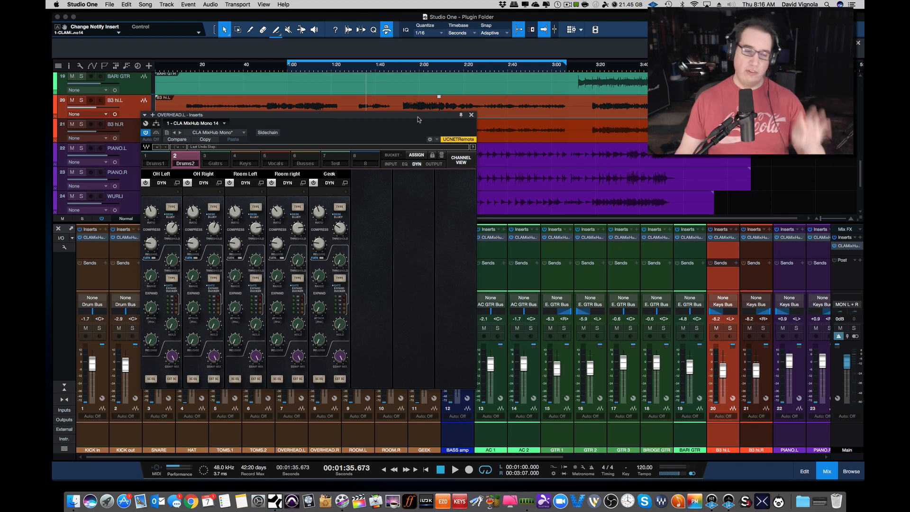
left_click(427, 164)
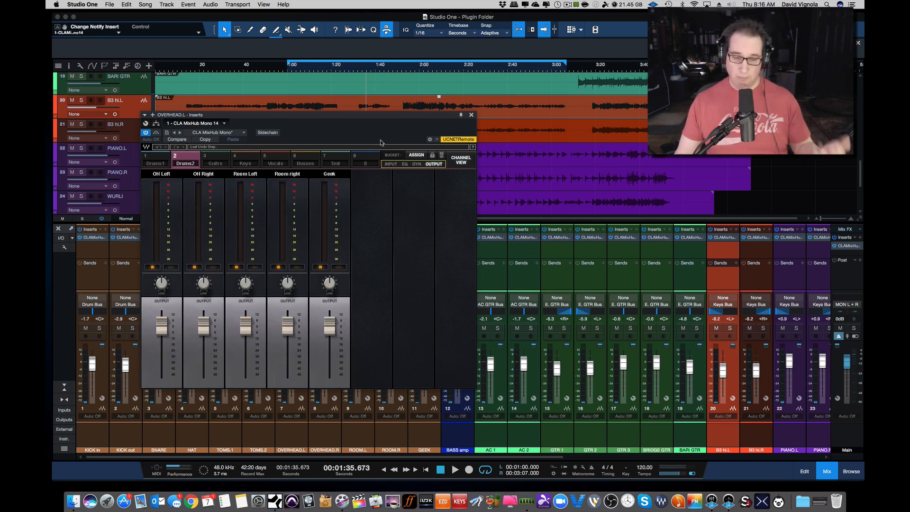
left_click(468, 157)
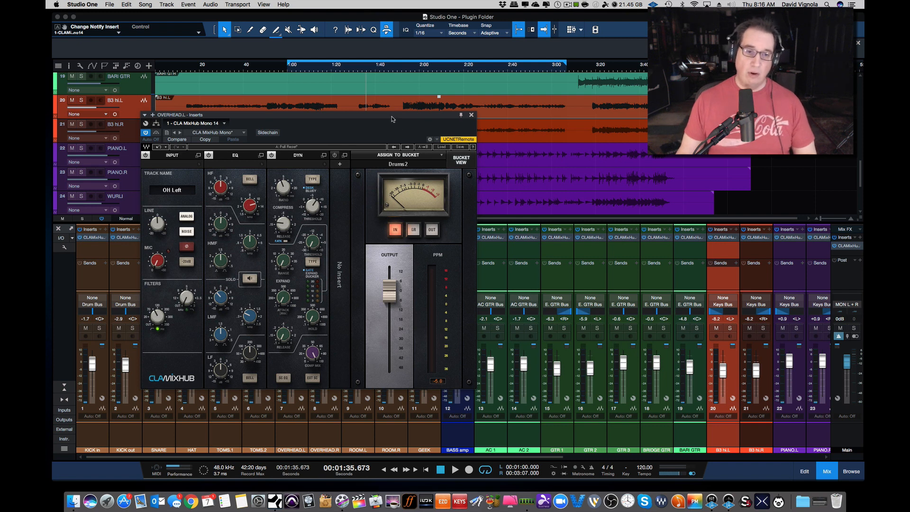
left_click_drag(393, 115, 407, 123)
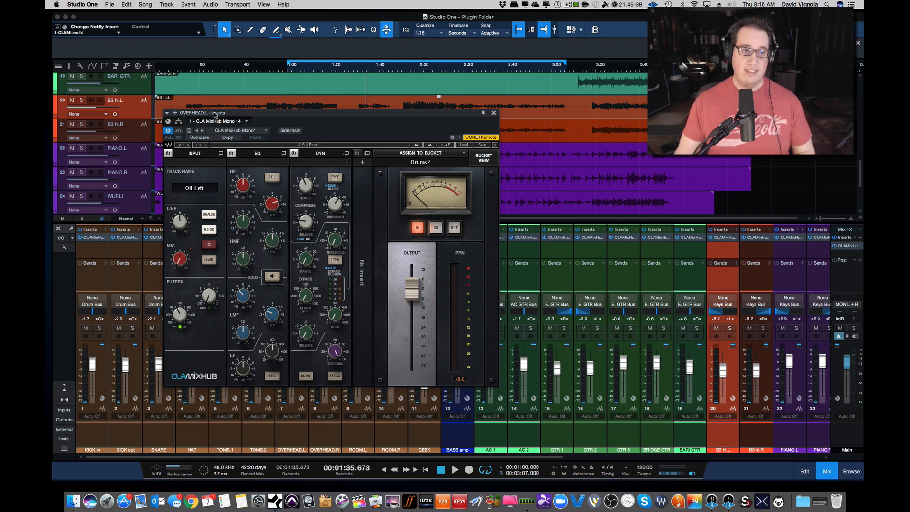
left_click_drag(214, 114, 226, 111)
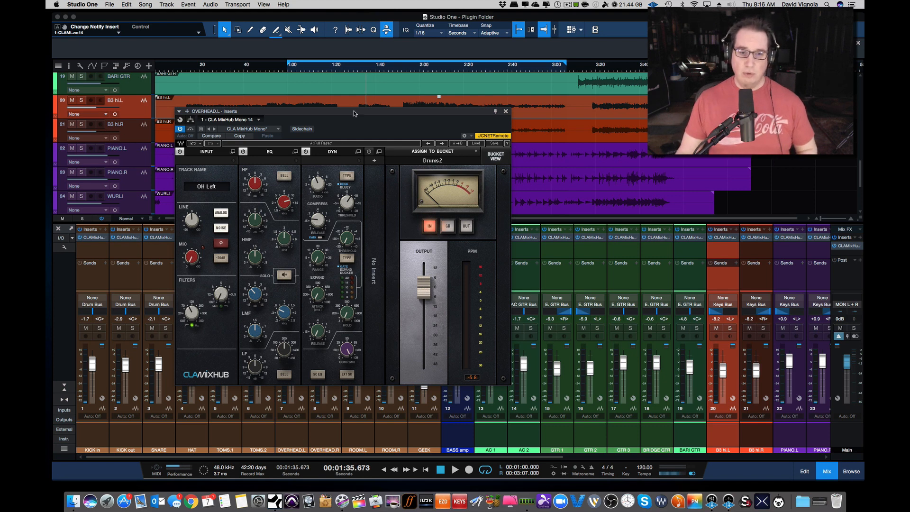
Step: Move the MixHub window off the drum channels, solo and unsolo OVERHEAD.R, and bring the window back over them
left_click_drag(353, 114, 607, 120)
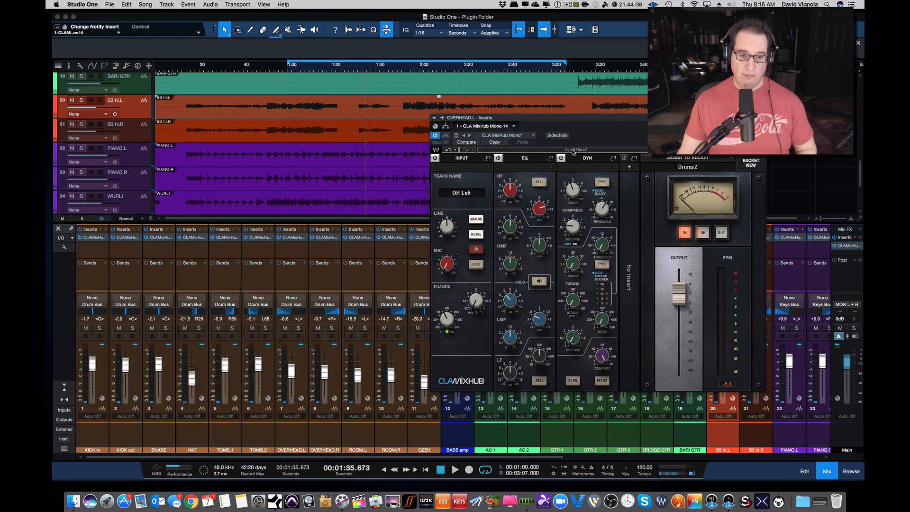
left_click(331, 328)
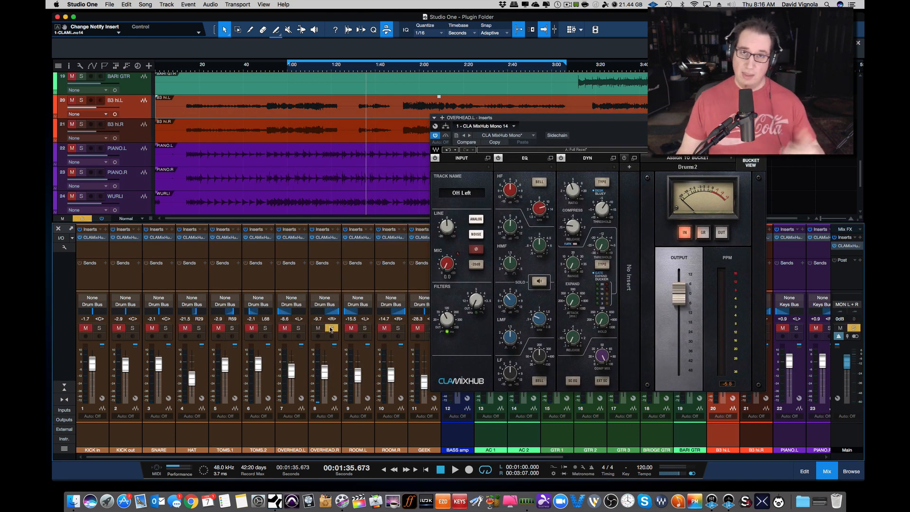
left_click(331, 328)
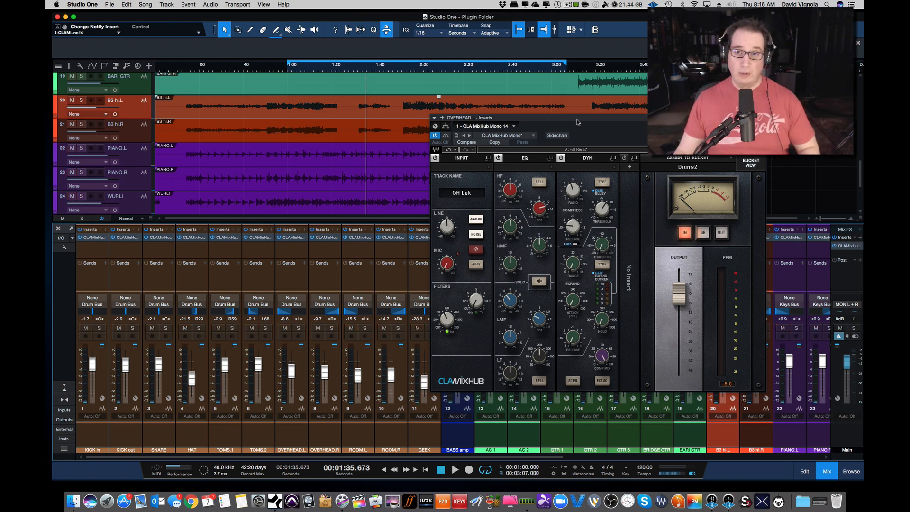
left_click_drag(577, 121, 298, 108)
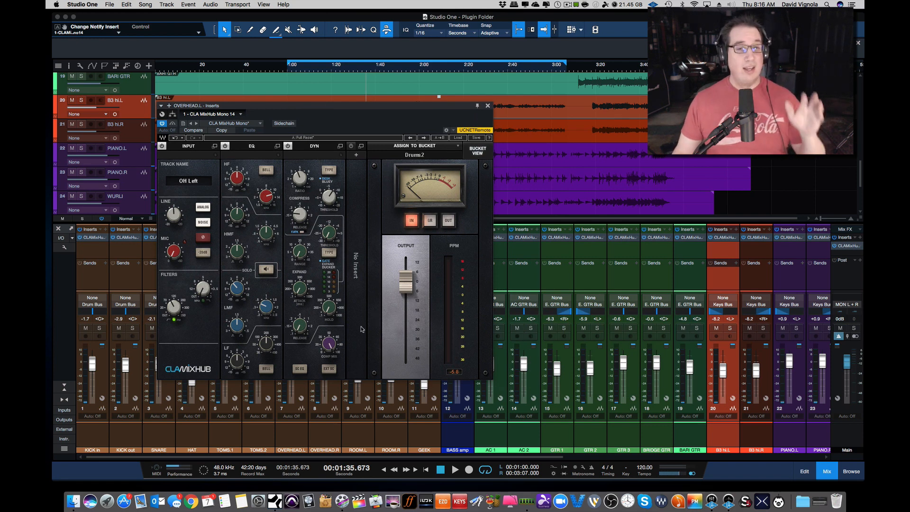
left_click_drag(370, 105, 349, 90)
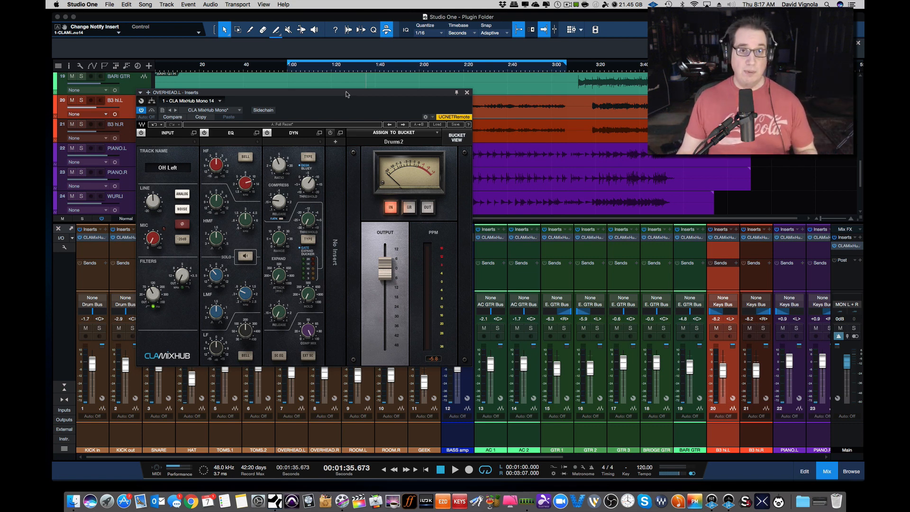
left_click_drag(346, 93, 320, 77)
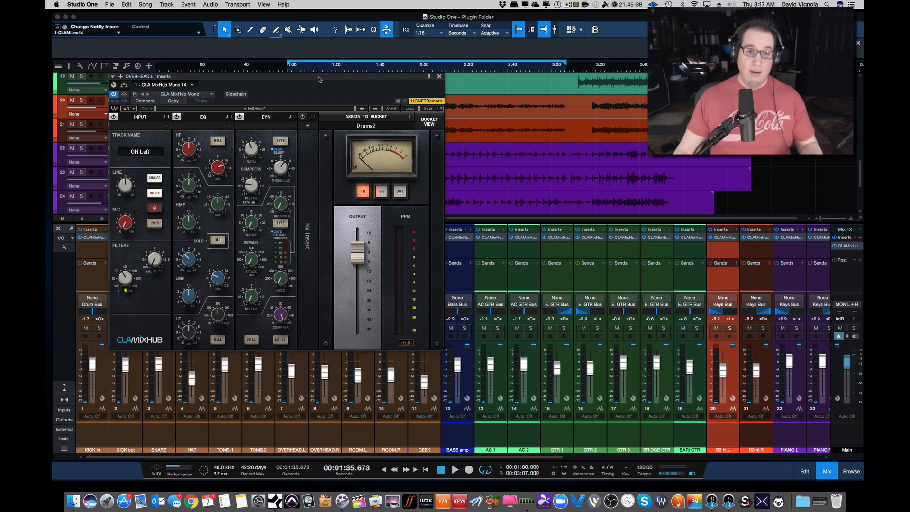
left_click_drag(330, 79, 361, 78)
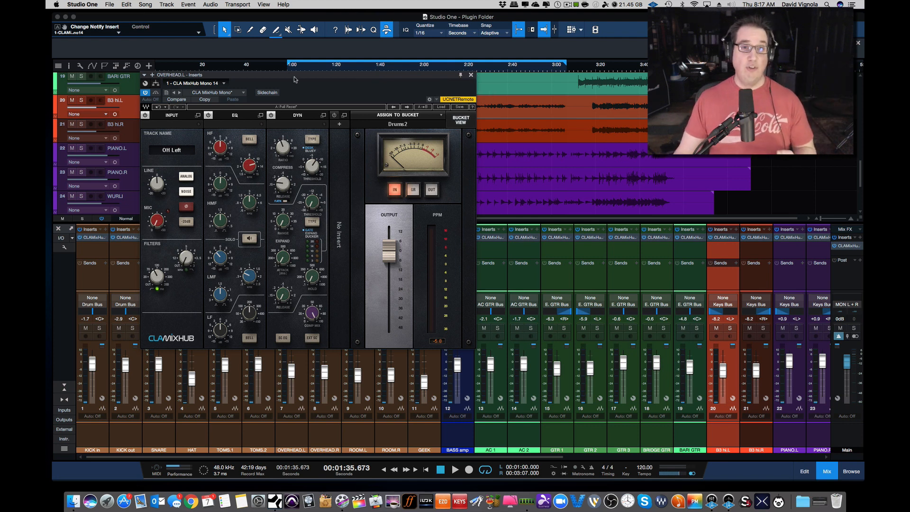
left_click_drag(293, 75, 290, 91)
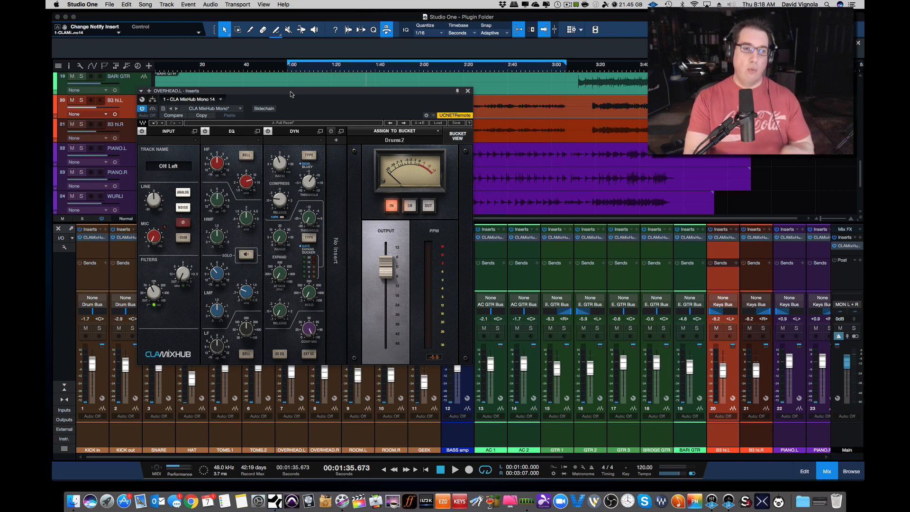
Step: Compare the Drums2 bucket's output view with OH Left's full channel strip, ending on the channel strip
left_click(457, 139)
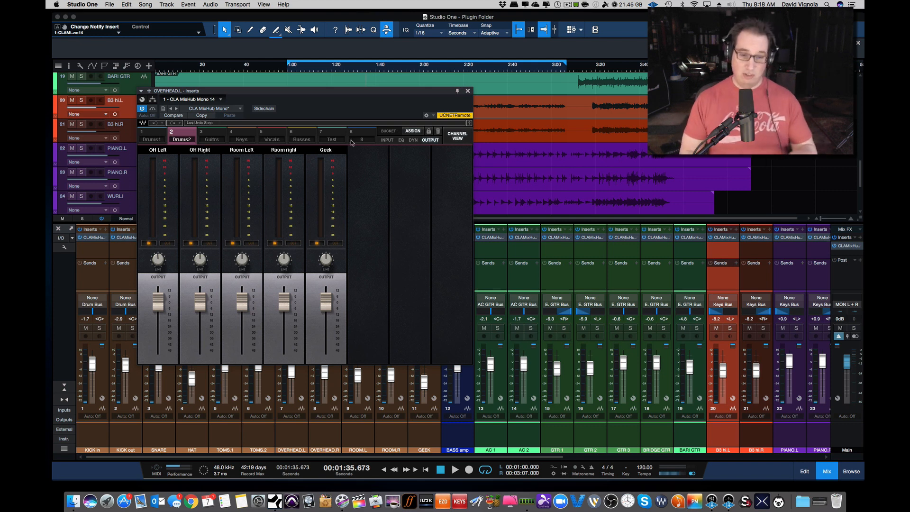
left_click(458, 137)
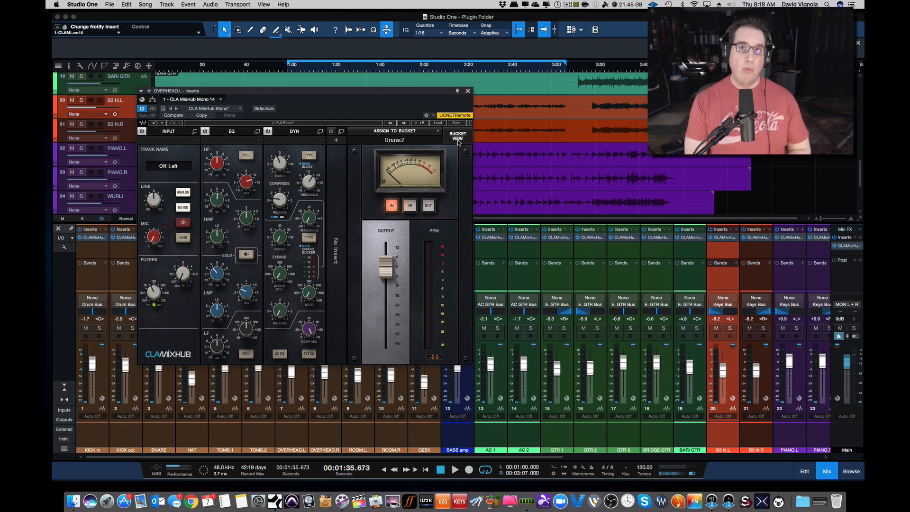
left_click(456, 138)
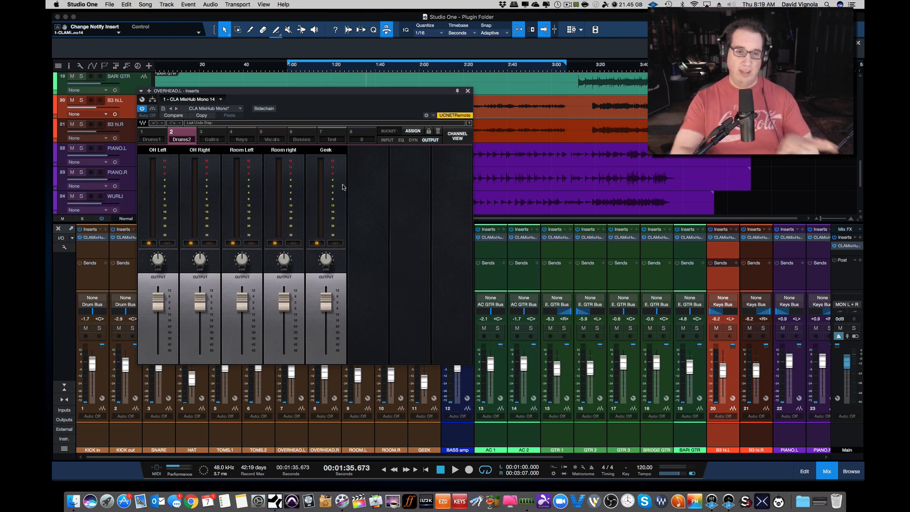
left_click(461, 136)
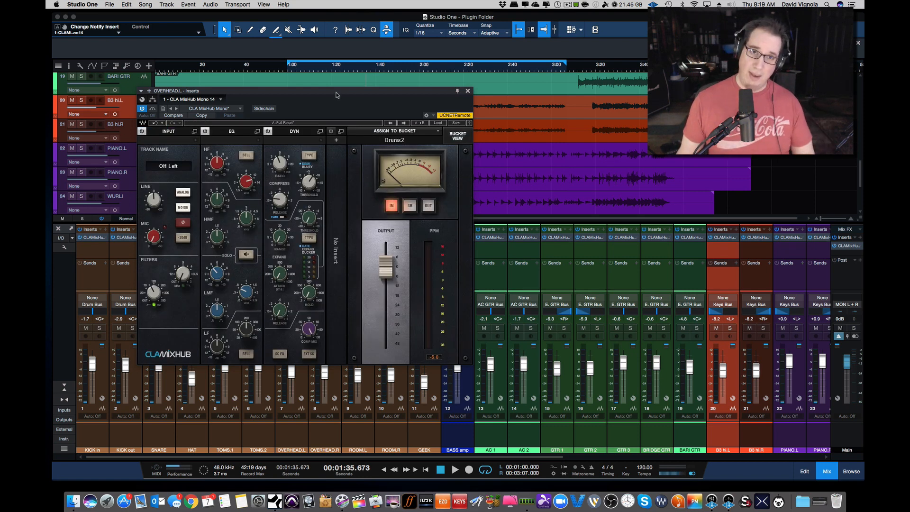
Step: Place the playhead at the loop start, 1:00, and close OH Left's MixHub window
left_click_drag(336, 94, 315, 116)
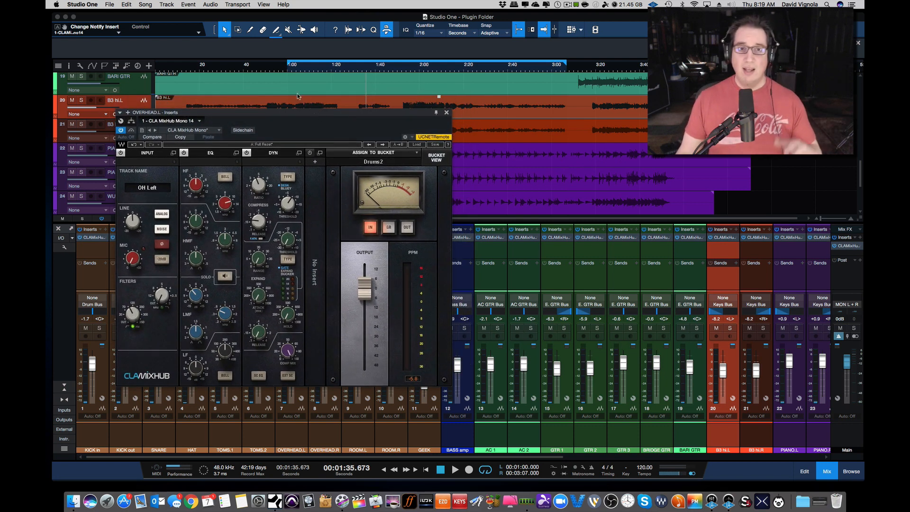
left_click(288, 71)
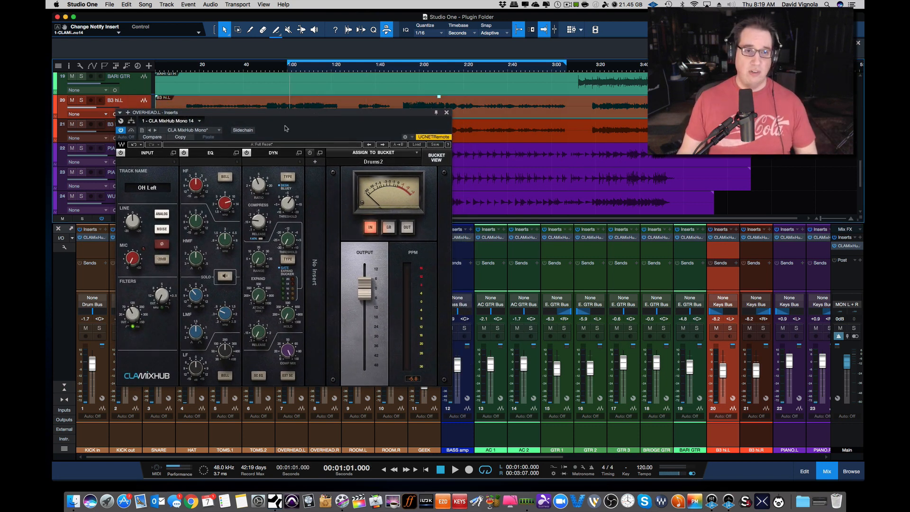
left_click(447, 113)
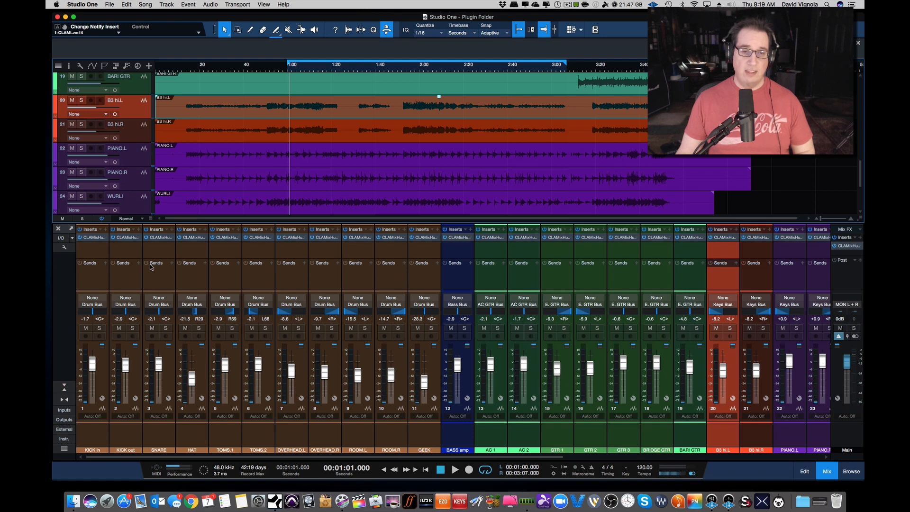
Step: Play the full mix from the loop start with the mixer in view, and stop playback after about 30 seconds
left_click(102, 220)
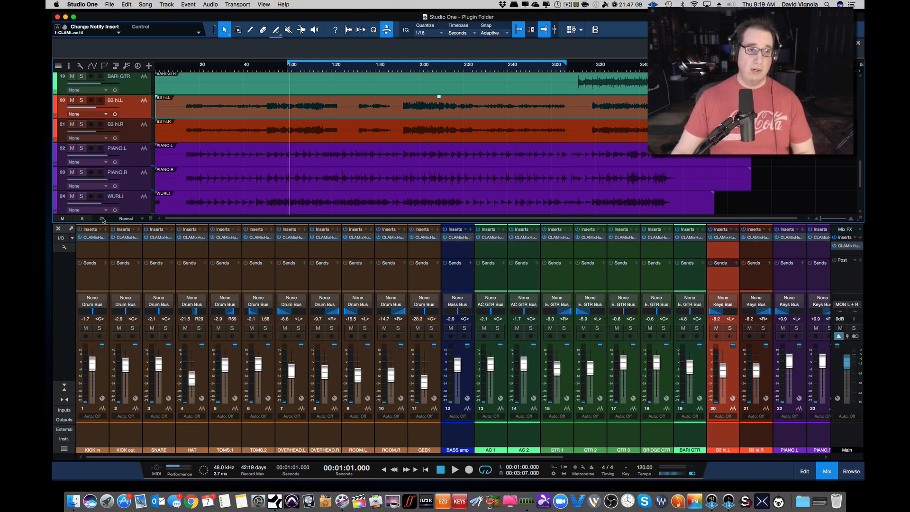
key("space")
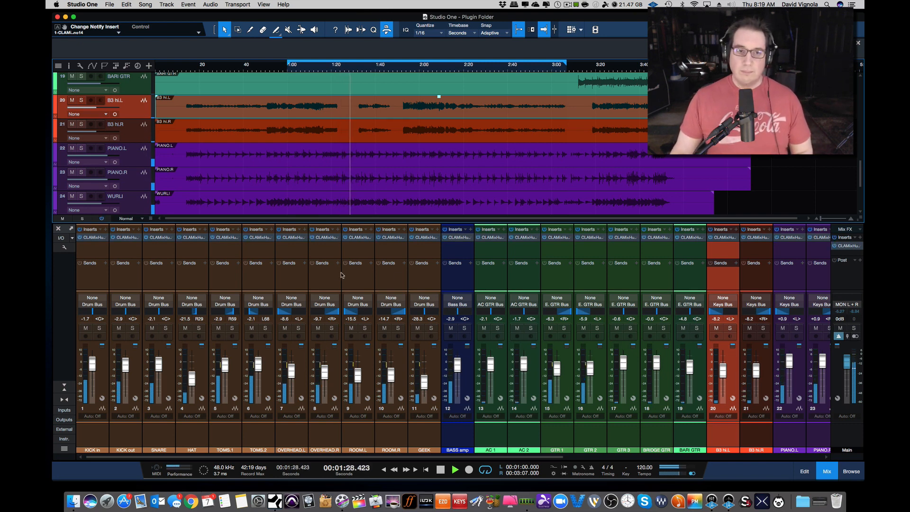
key("space")
Step: Open the CLA MixHub channel strip on the KICK in channel and place its window above the drum faders
left_click(97, 239)
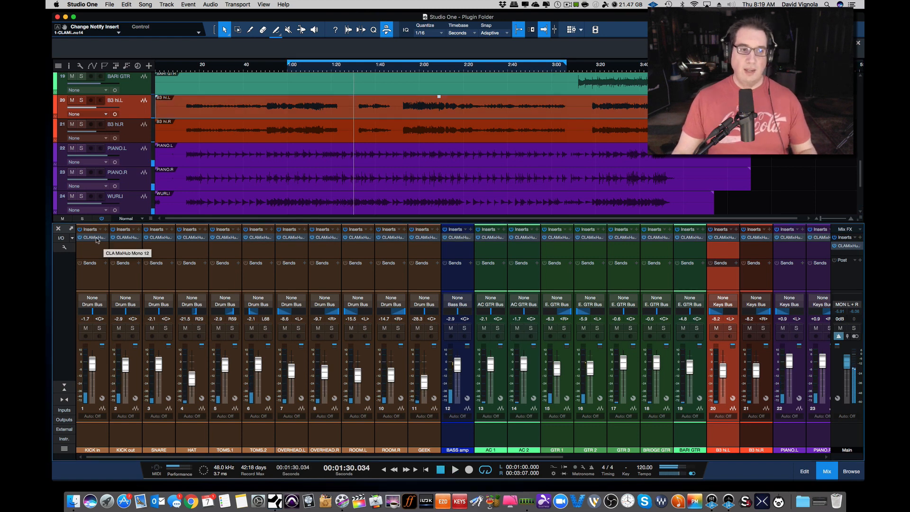
left_click_drag(265, 110, 255, 114)
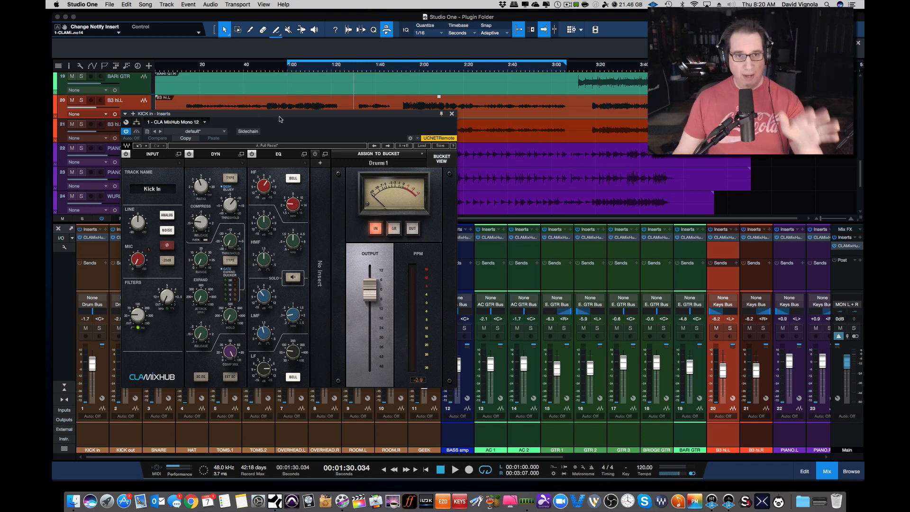
left_click_drag(281, 117, 291, 115)
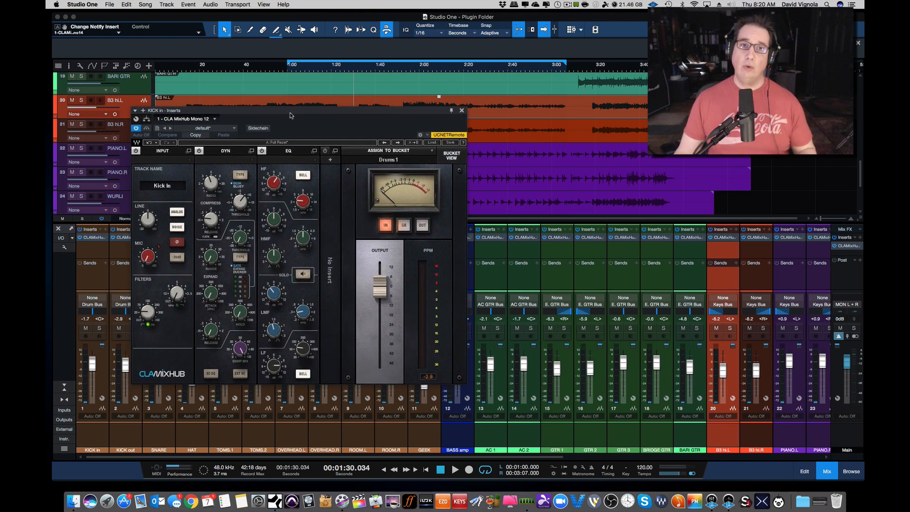